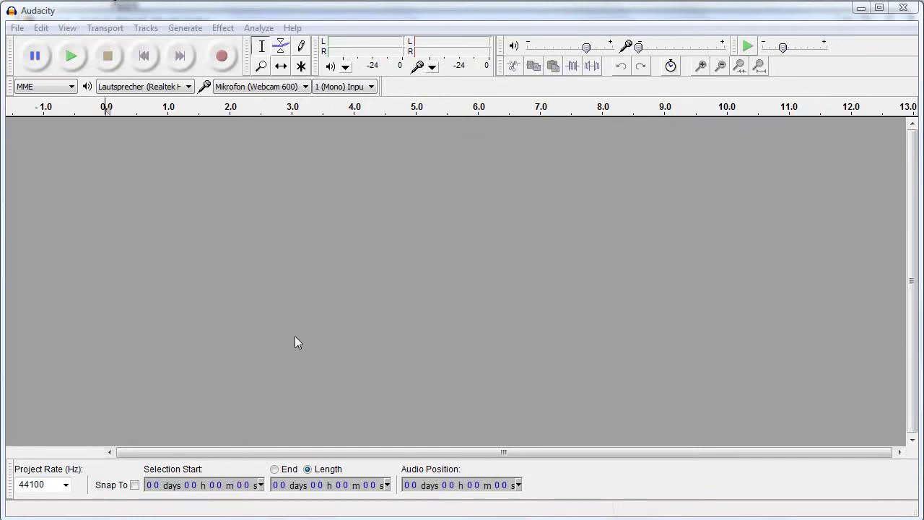
# Open the File menu to reach the recent project list.
pyautogui.click(14, 30)
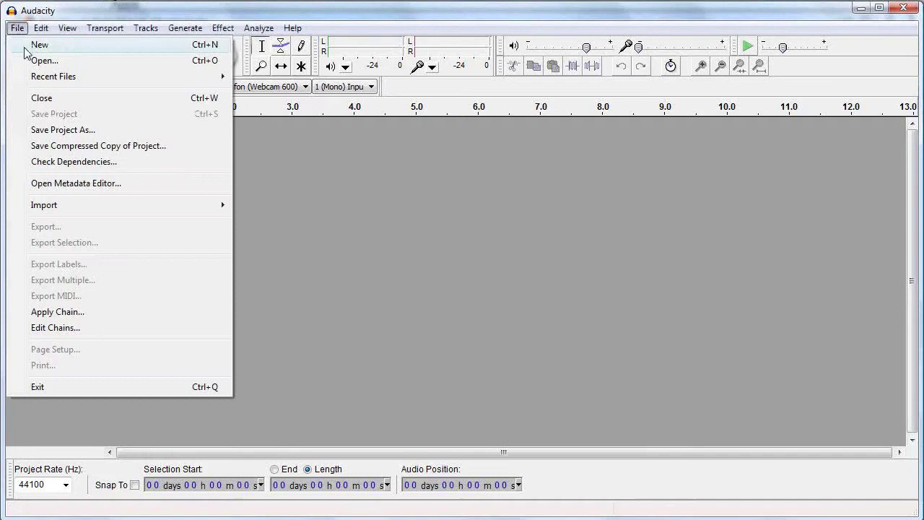
# Load oldmacdonald9.aup and practise drag-selecting the start of Voice B and across both voices.
pyautogui.moveTo(53, 77)
pyautogui.click(257, 78)
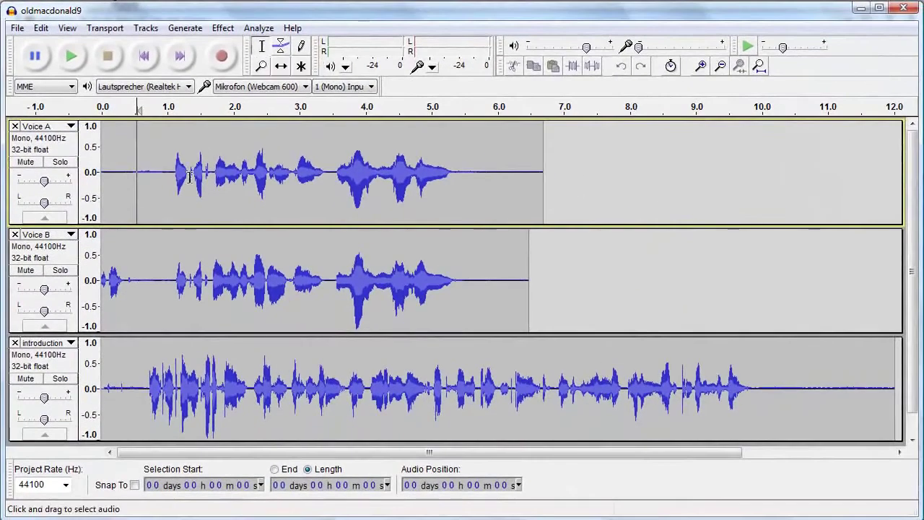
pyautogui.moveTo(152, 282); pyautogui.dragTo(101, 282)
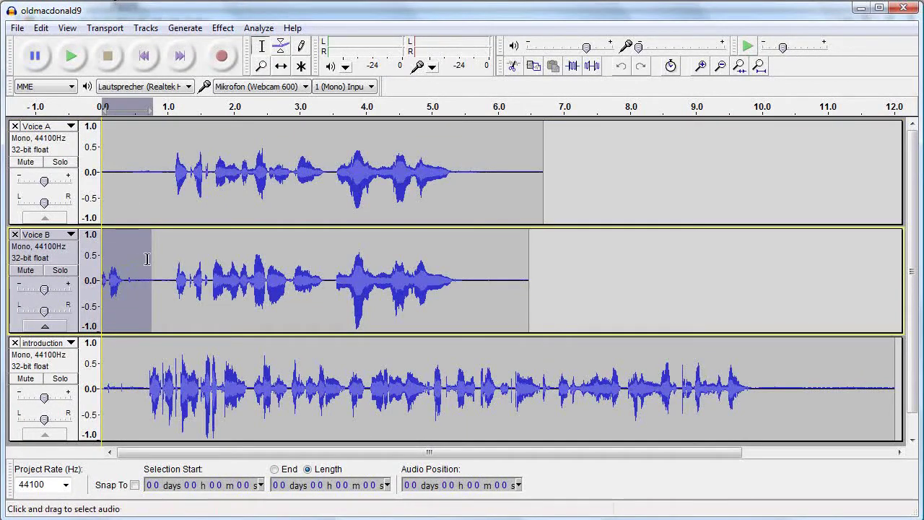
pyautogui.moveTo(151, 264); pyautogui.dragTo(165, 265)
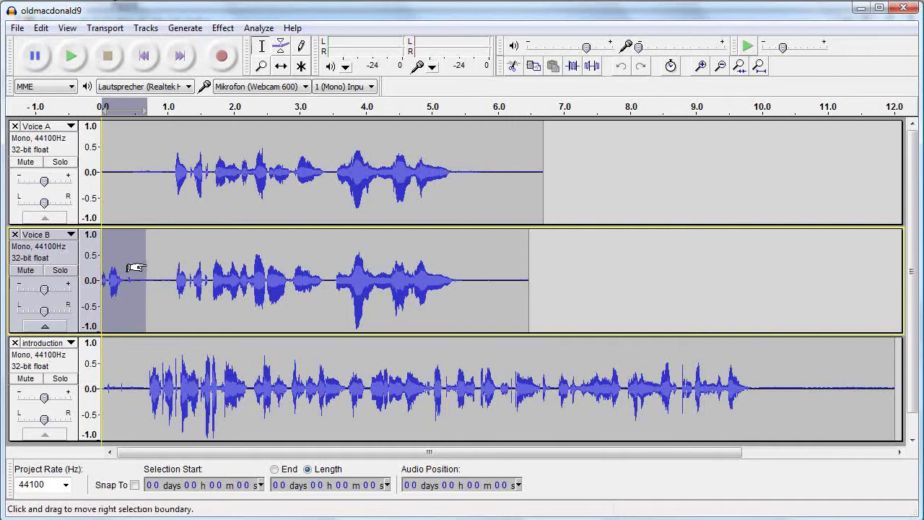
pyautogui.moveTo(112, 251); pyautogui.dragTo(102, 250)
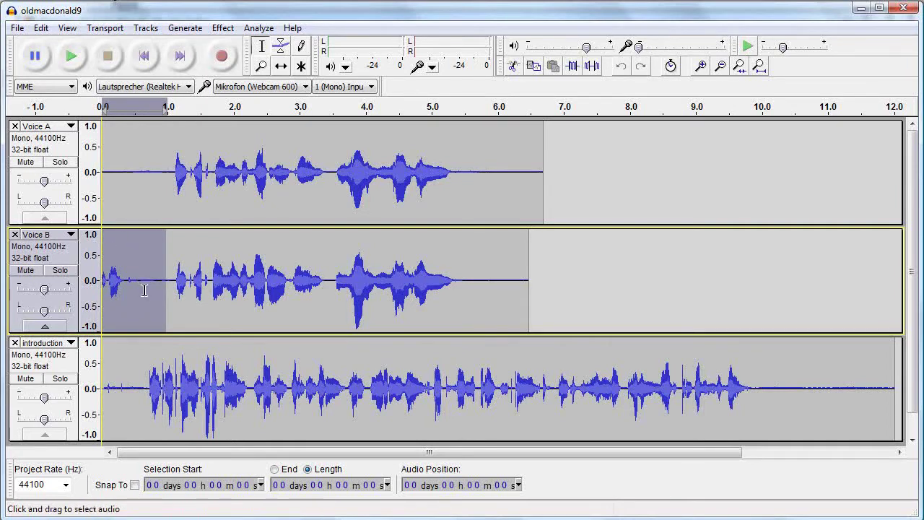
pyautogui.moveTo(143, 285); pyautogui.dragTo(101, 173)
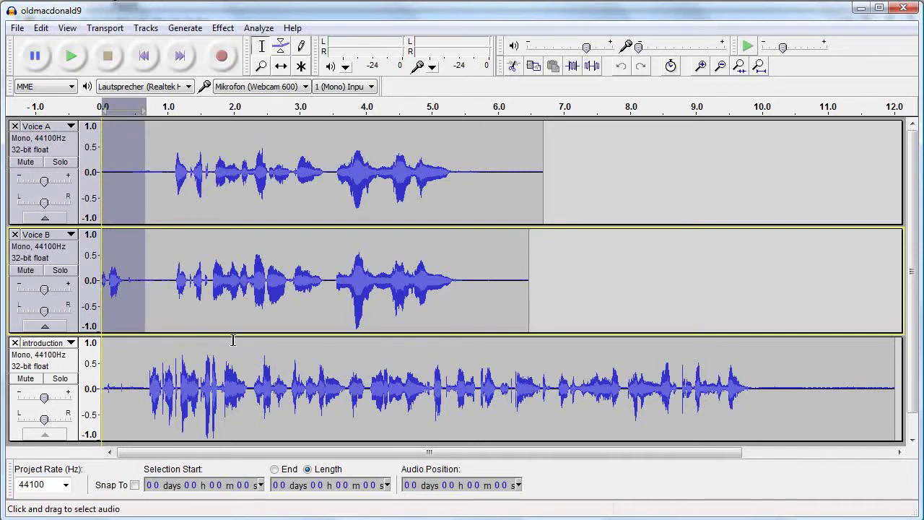
# Select Voice A from 2.0 s to 4.0 s with a click and Shift-click.
pyautogui.click(226, 198)
pyautogui.press('shift')
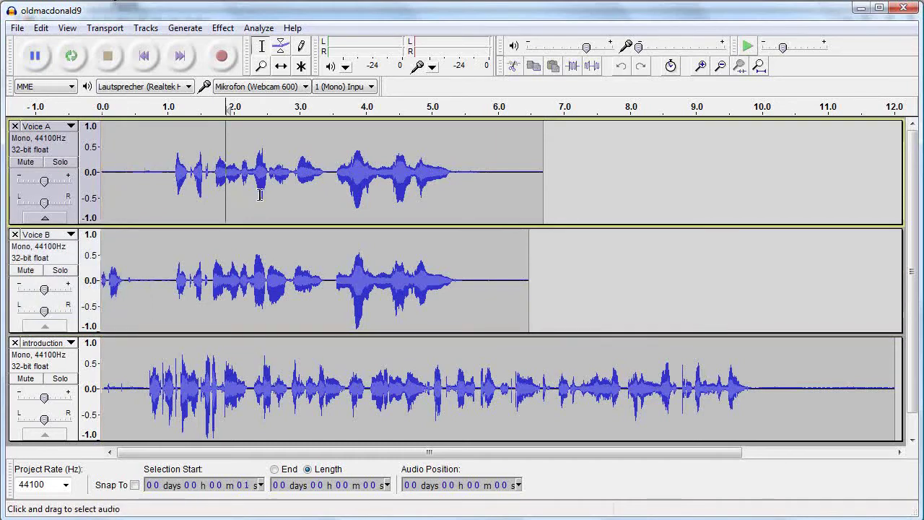
pyautogui.keyDown('shift'); pyautogui.click(364, 190); pyautogui.keyUp('shift')
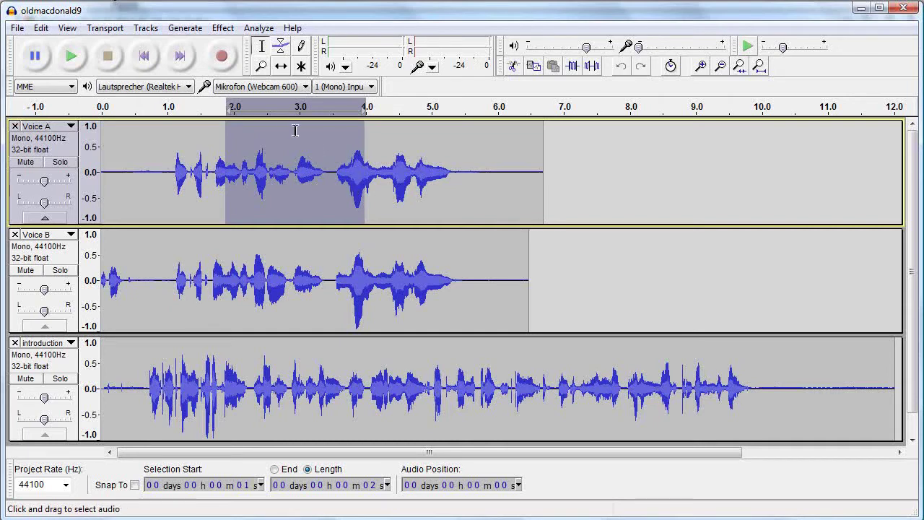
pyautogui.click(263, 67)
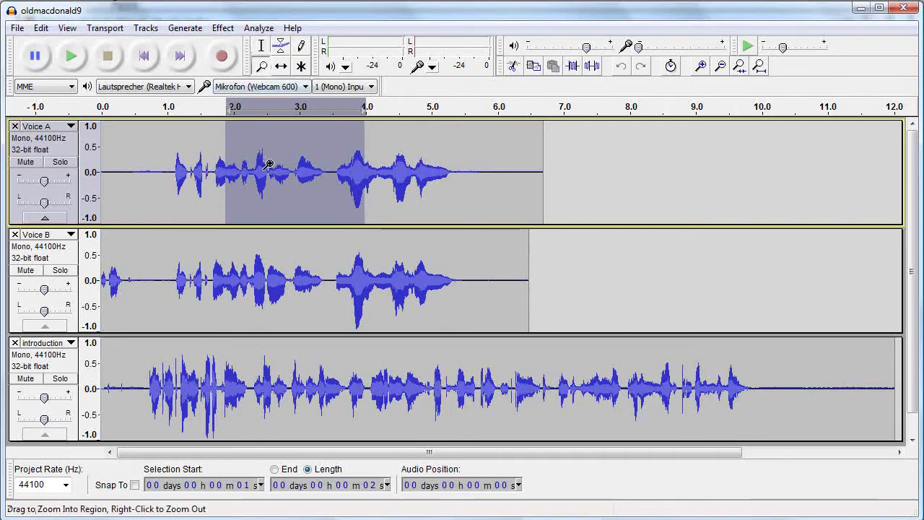
pyautogui.moveTo(270, 165); pyautogui.dragTo(283, 181)
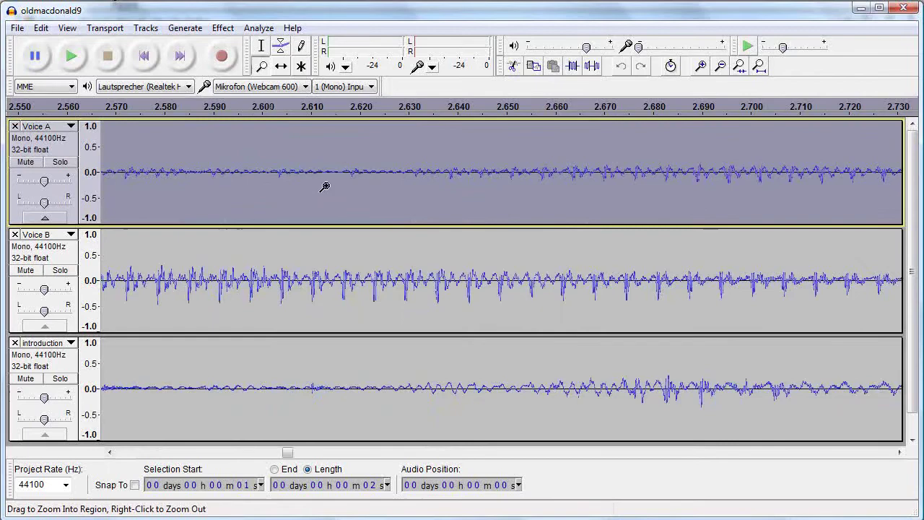
pyautogui.click(700, 69)
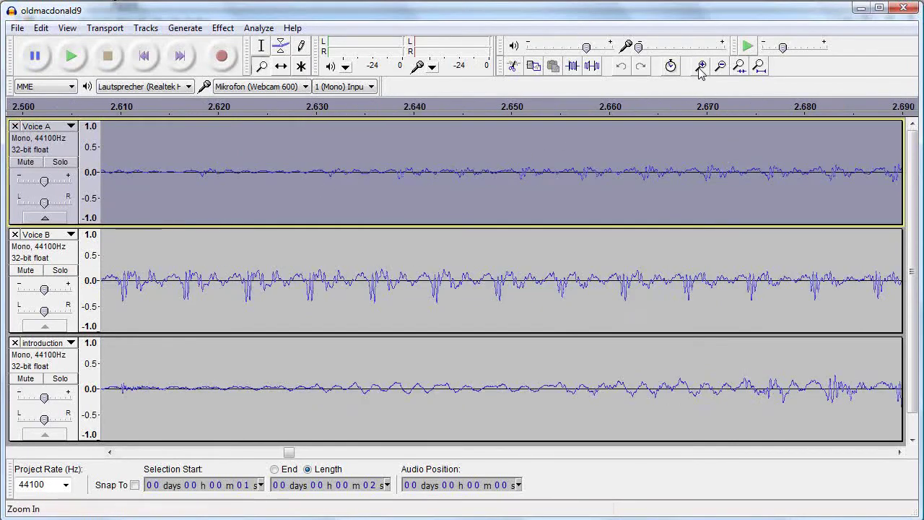
pyautogui.click(700, 70)
pyautogui.doubleClick(720, 66)
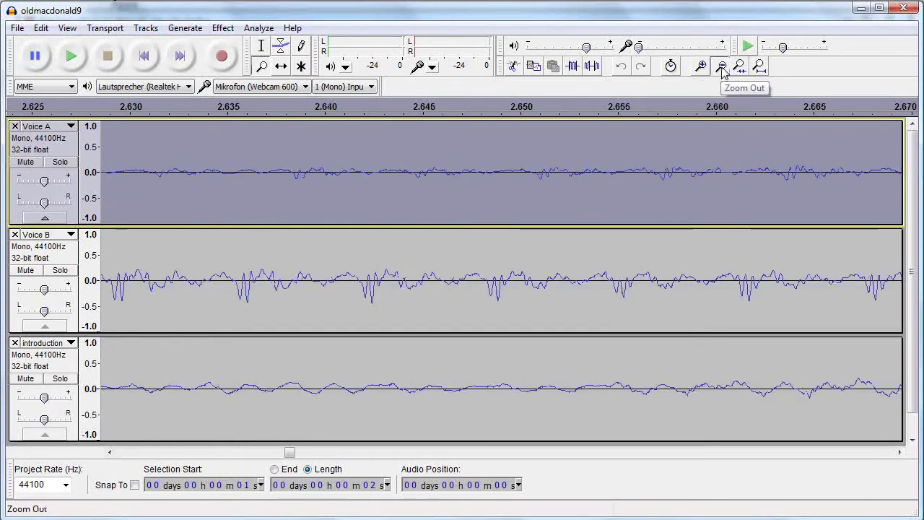
pyautogui.doubleClick(721, 66)
pyautogui.click(721, 68)
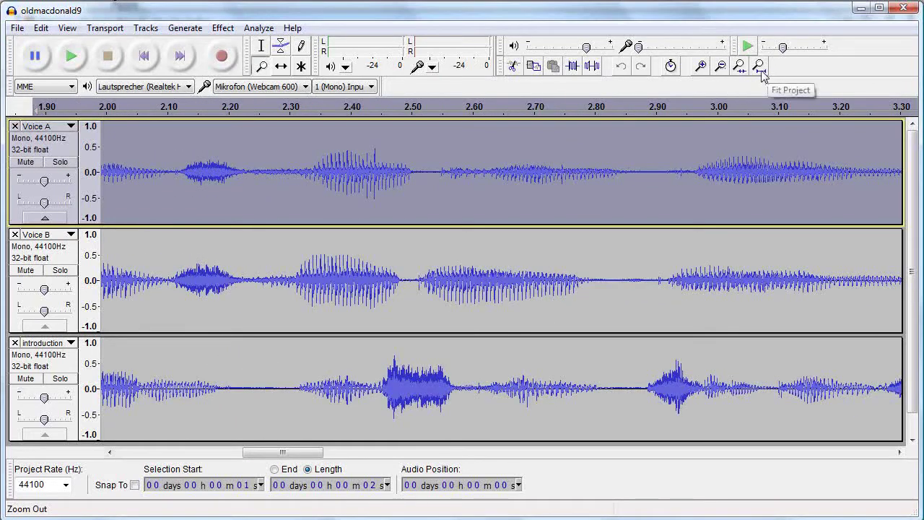
pyautogui.click(761, 69)
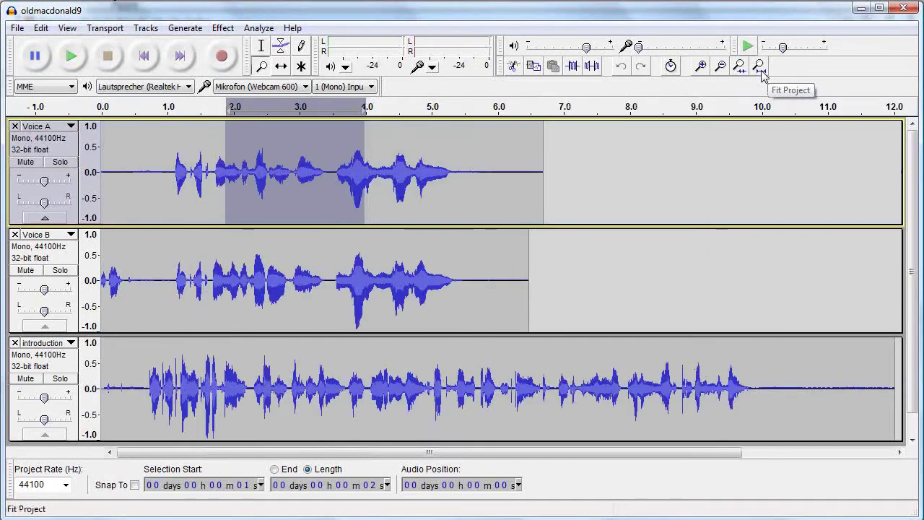
# Delete 0.0–0.6 s from Voice A and Voice B, testing undo and redo before keeping the deletion.
pyautogui.press('F1')
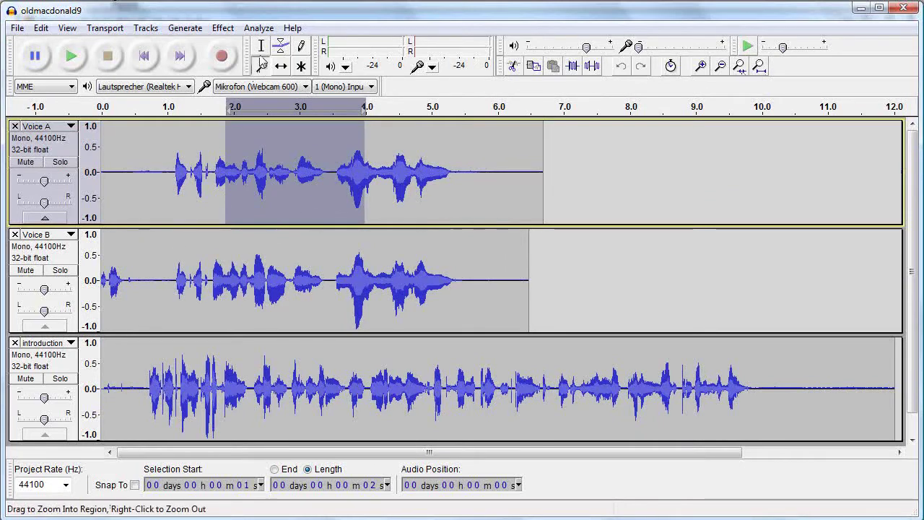
pyautogui.click(143, 283)
pyautogui.moveTo(142, 283); pyautogui.dragTo(98, 152)
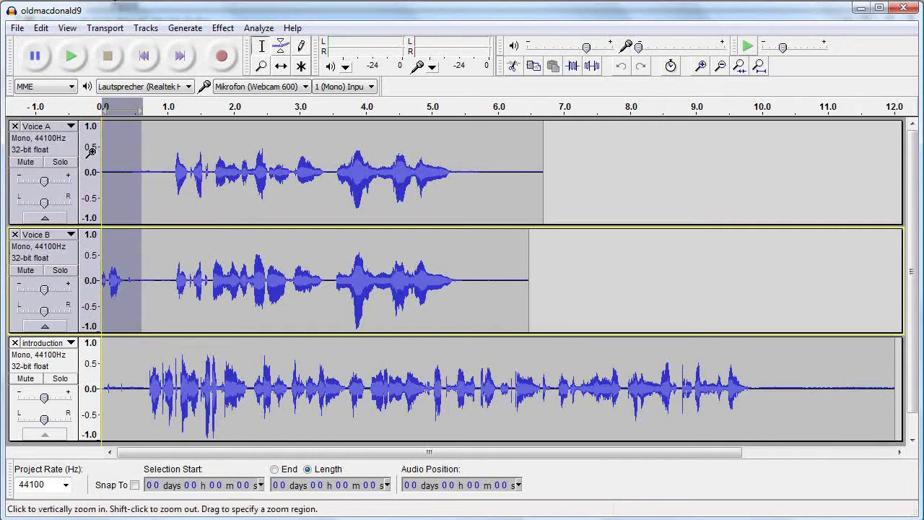
pyautogui.press('Delete')
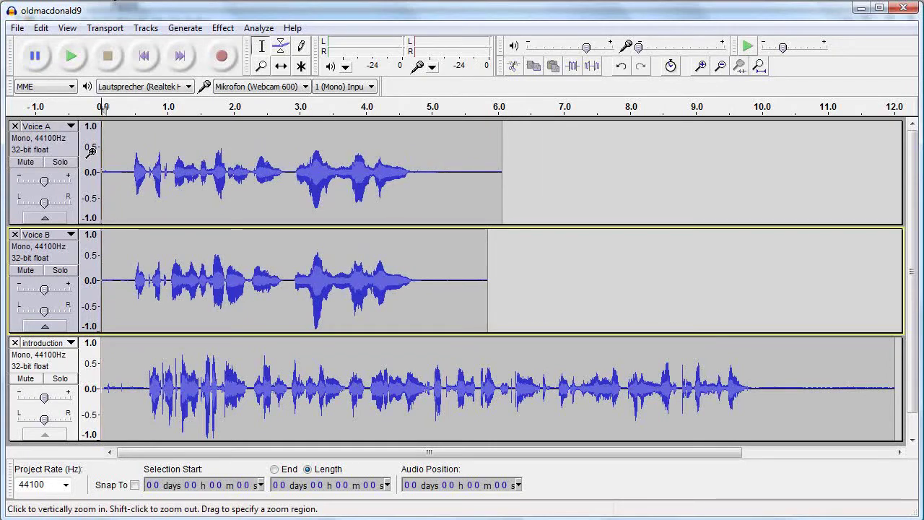
pyautogui.hotkey('ctrl', 'z')
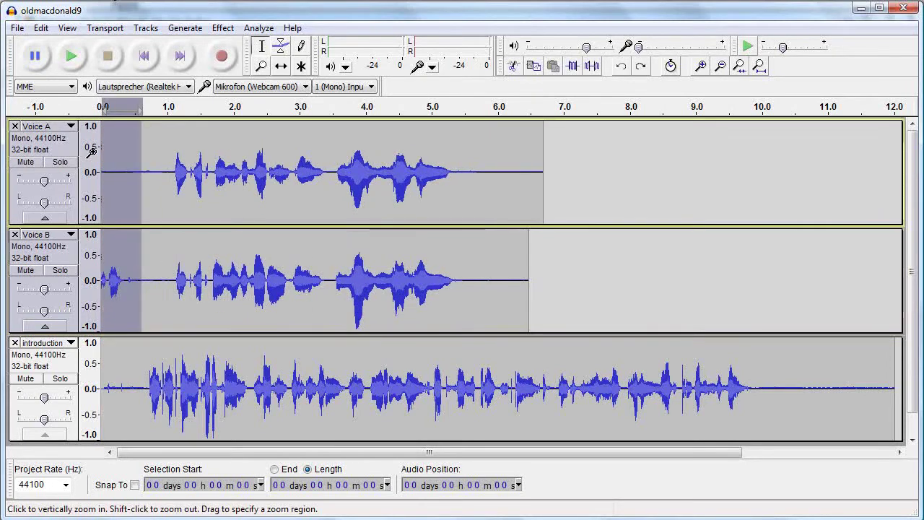
pyautogui.hotkey('ctrl', 'y')
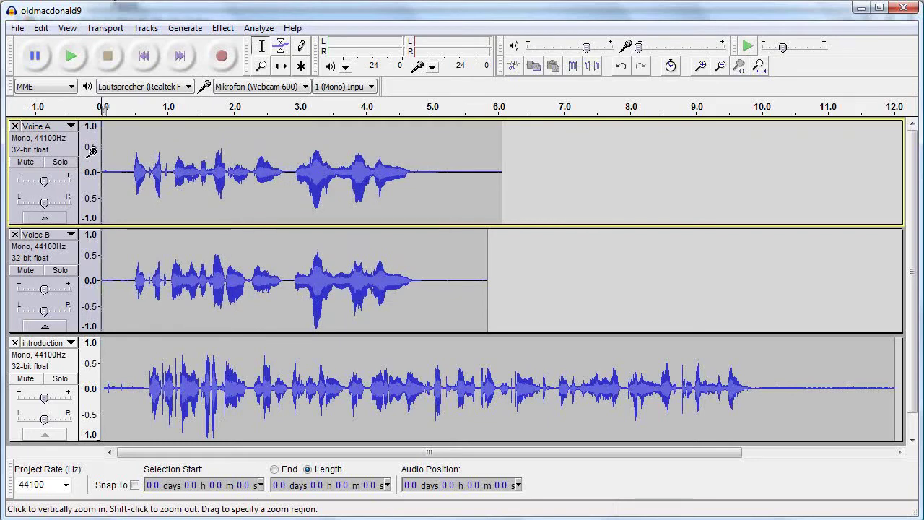
pyautogui.hotkey('ctrl', 'z')
pyautogui.hotkey('ctrl', 'y')
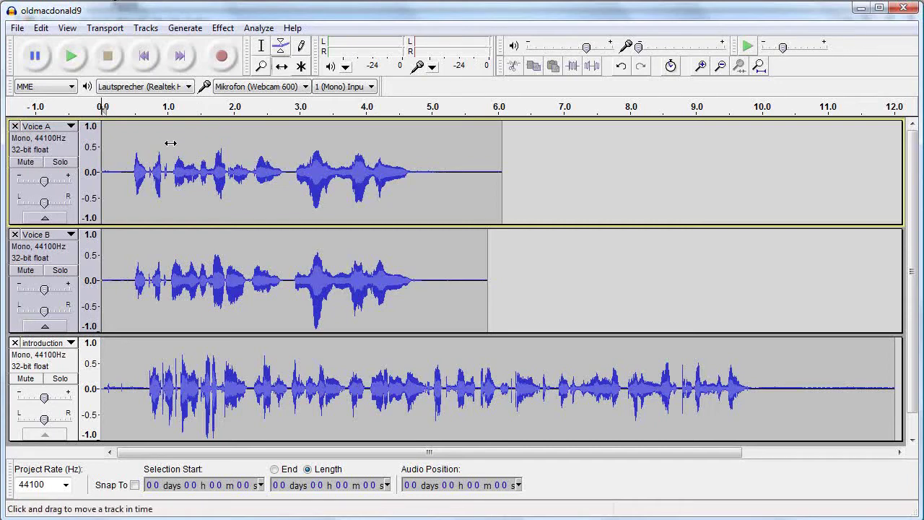
# Drag the Voice A and Voice B clips right with the Time Shift tool to about 7.7 s.
pyautogui.moveTo(171, 143); pyautogui.dragTo(679, 191)
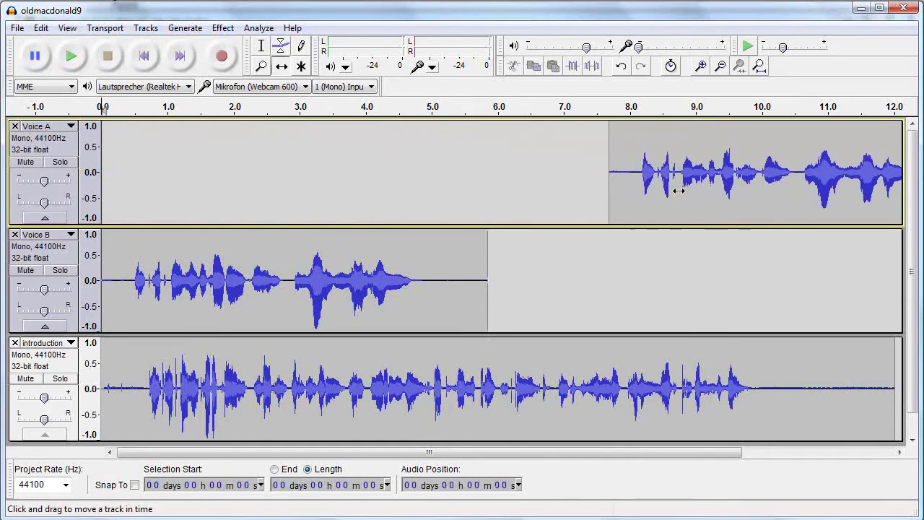
pyautogui.moveTo(156, 259); pyautogui.dragTo(664, 272)
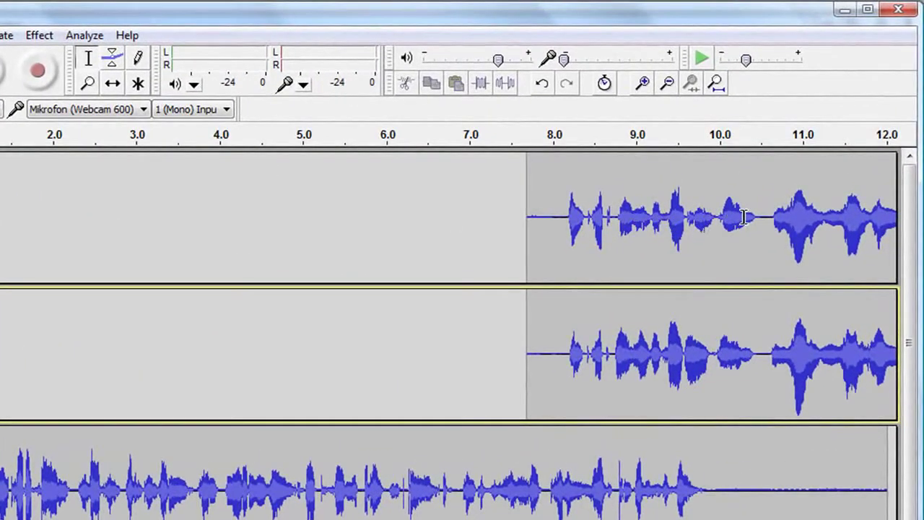
pyautogui.click(745, 217)
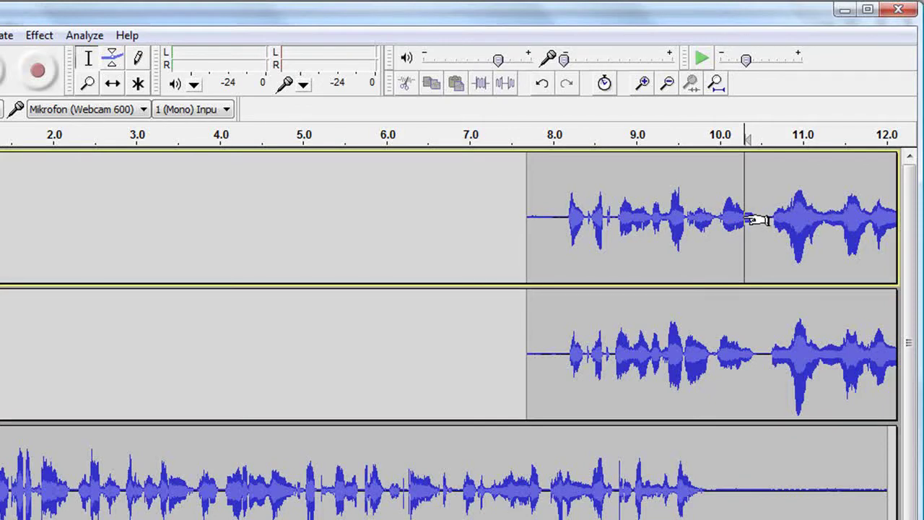
pyautogui.moveTo(746, 220); pyautogui.dragTo(532, 219)
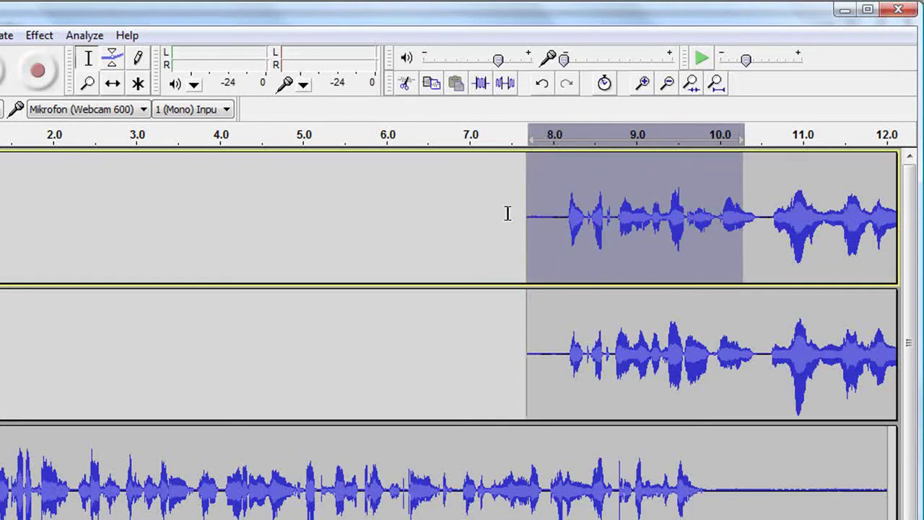
pyautogui.click(38, 37)
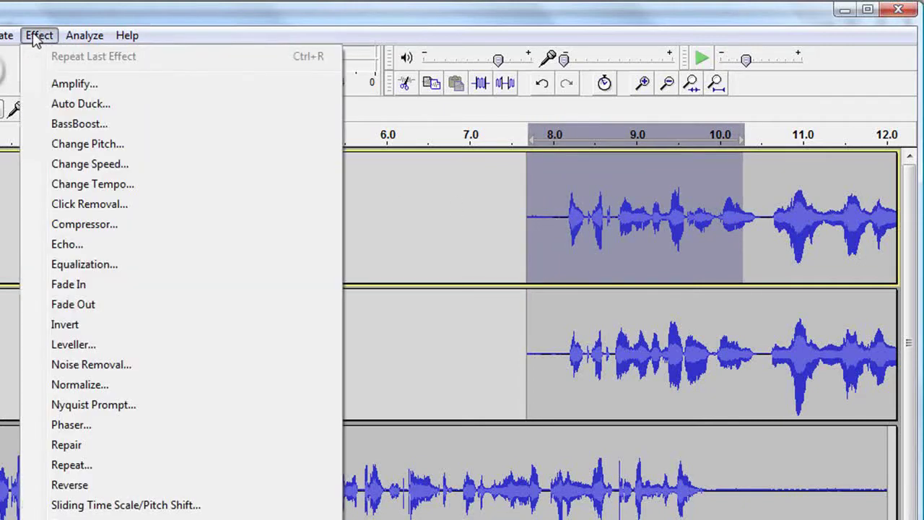
pyautogui.click(70, 288)
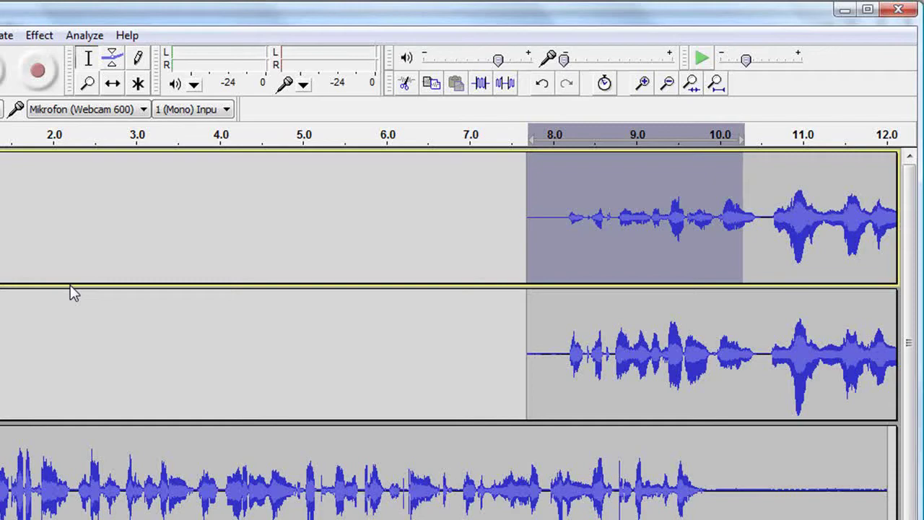
pyautogui.hotkey('ctrl', 'z')
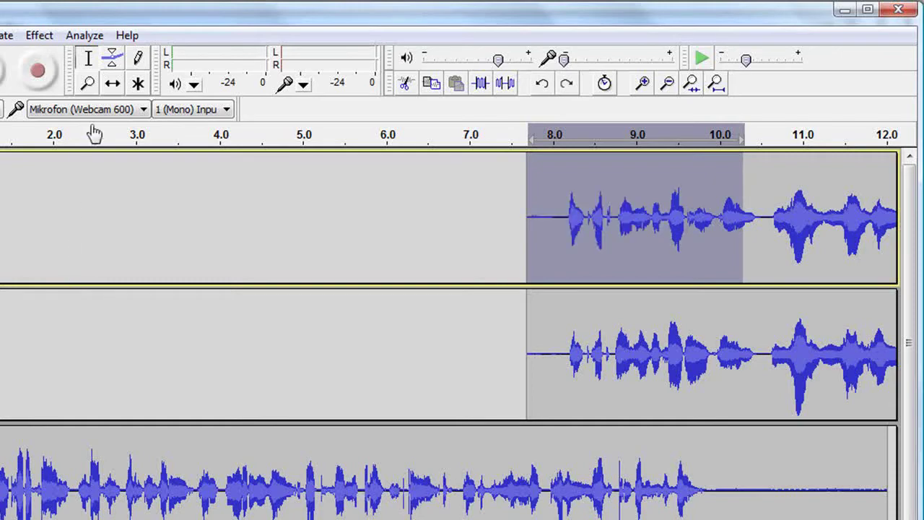
# With the Envelope tool, dip the top track's volume between two points, then undo back to flat.
pyautogui.click(112, 59)
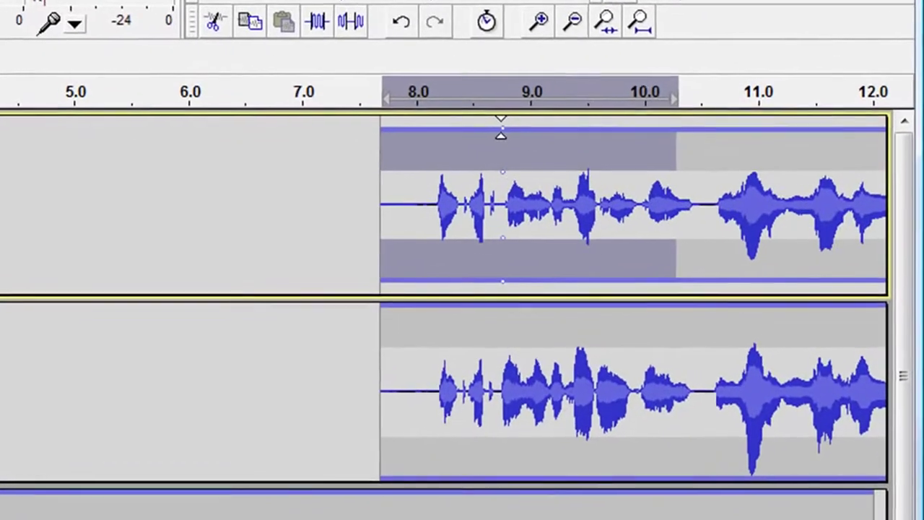
pyautogui.click(528, 135)
pyautogui.click(602, 137)
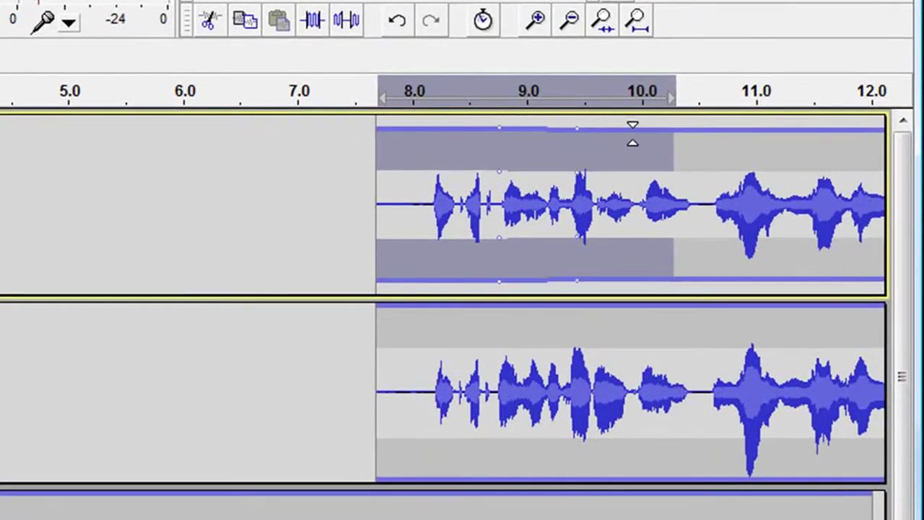
pyautogui.moveTo(626, 134)
pyautogui.mouseDown()
pyautogui.moveTo(625, 124)
pyautogui.moveTo(522, 137)
pyautogui.moveTo(611, 134)
pyautogui.moveTo(569, 139)
pyautogui.mouseUp()
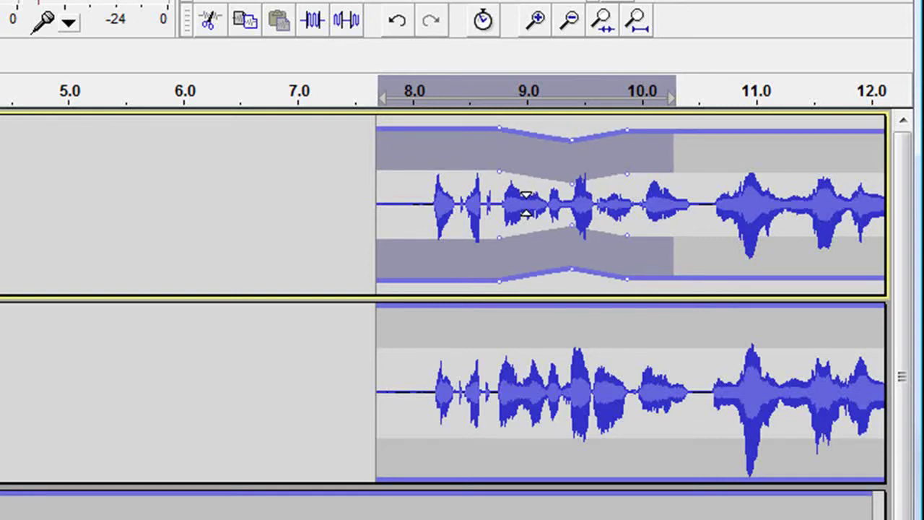
pyautogui.hotkey('ctrl', 'z')
pyautogui.hotkey('ctrl', 'z')
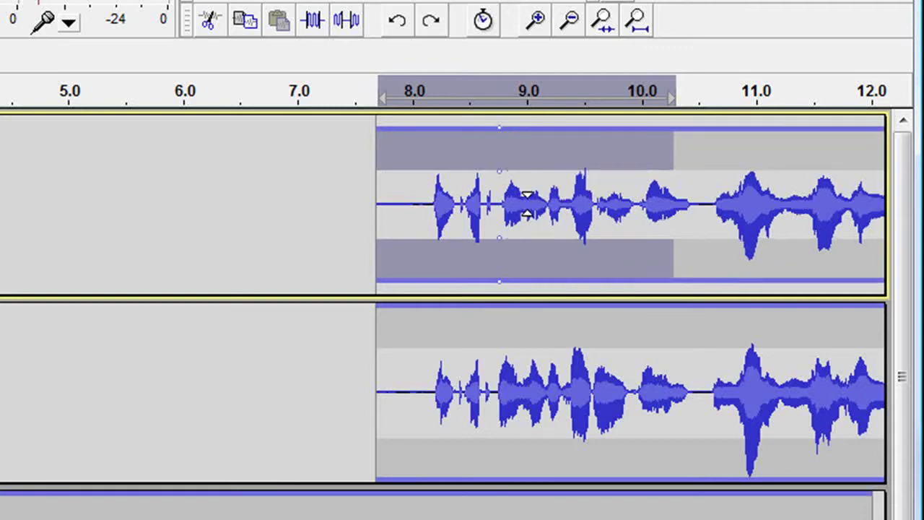
pyautogui.hotkey('ctrl', 'z')
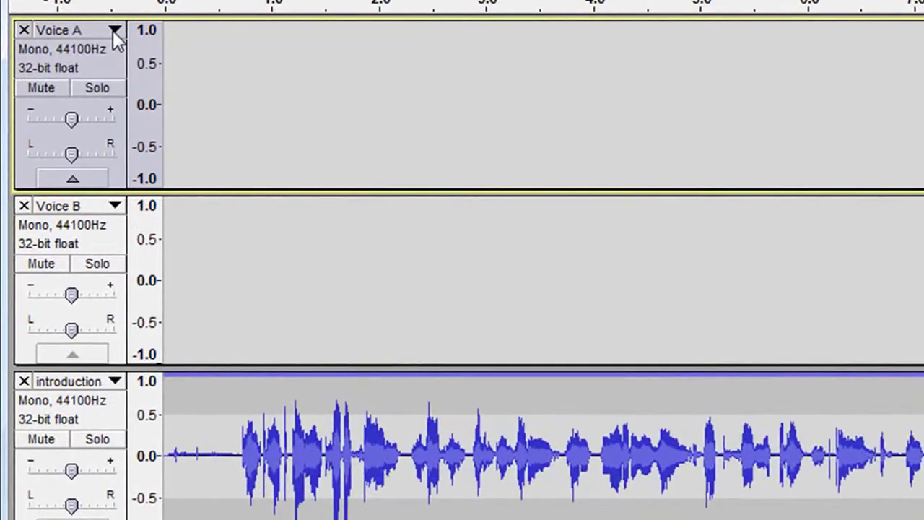
# Apply Make Stereo Track from the Voice A track menu to join it with Voice B.
pyautogui.click(112, 32)
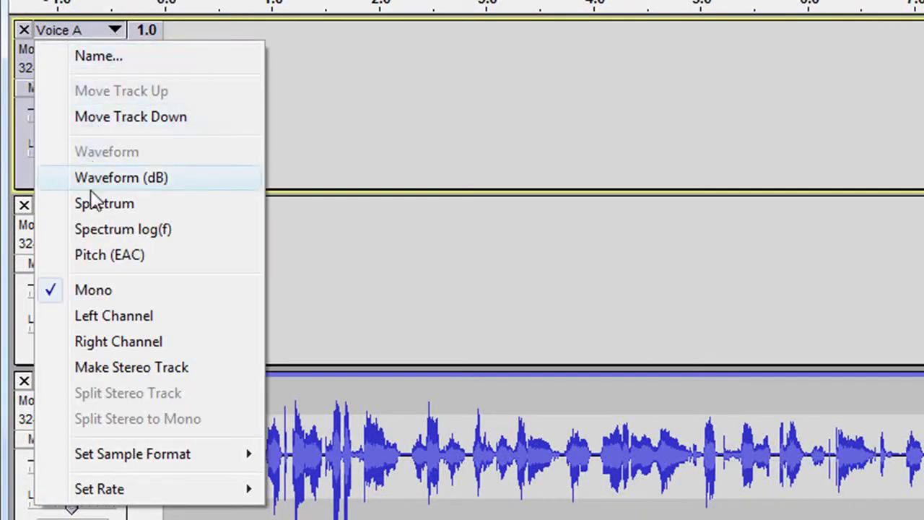
pyautogui.click(131, 368)
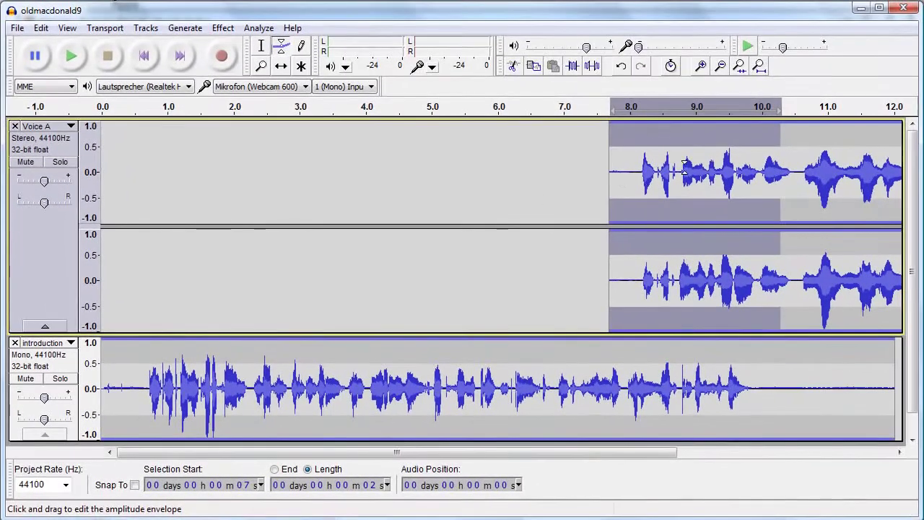
# Add a Voice A envelope point near 10.3 s and lower the volume before it, undoing a stray edit.
pyautogui.click(781, 127)
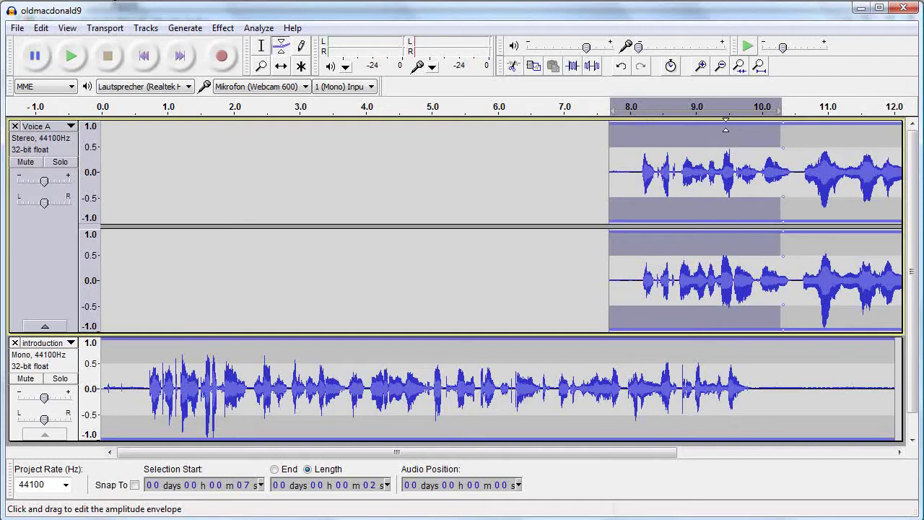
pyautogui.moveTo(727, 123); pyautogui.dragTo(725, 154)
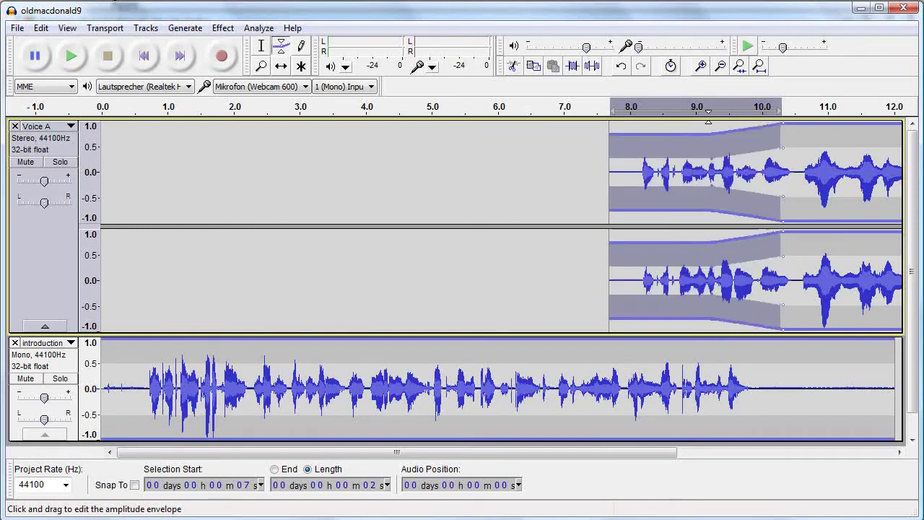
pyautogui.click(708, 121)
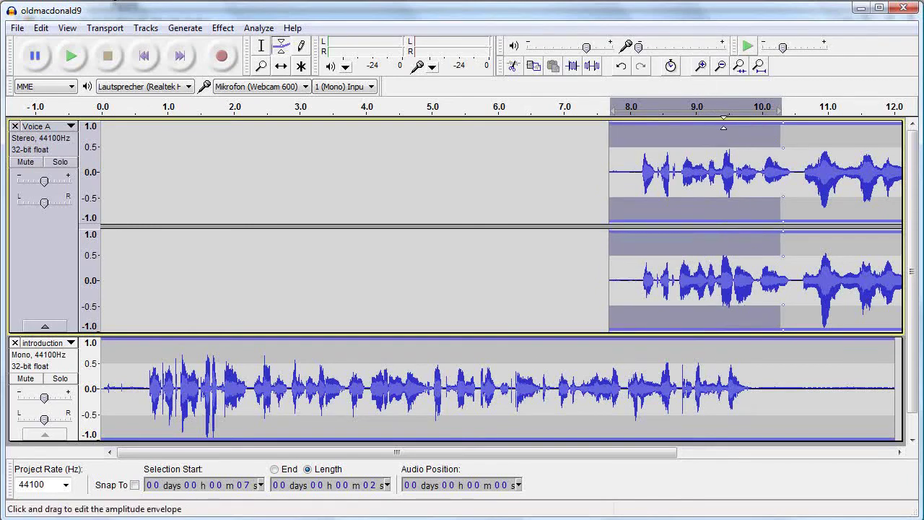
pyautogui.hotkey('ctrl', 'z')
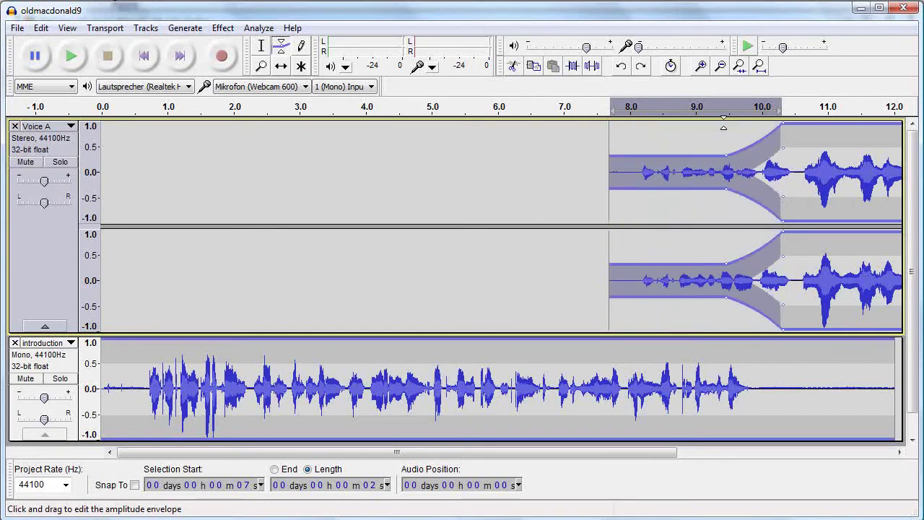
pyautogui.click(70, 154)
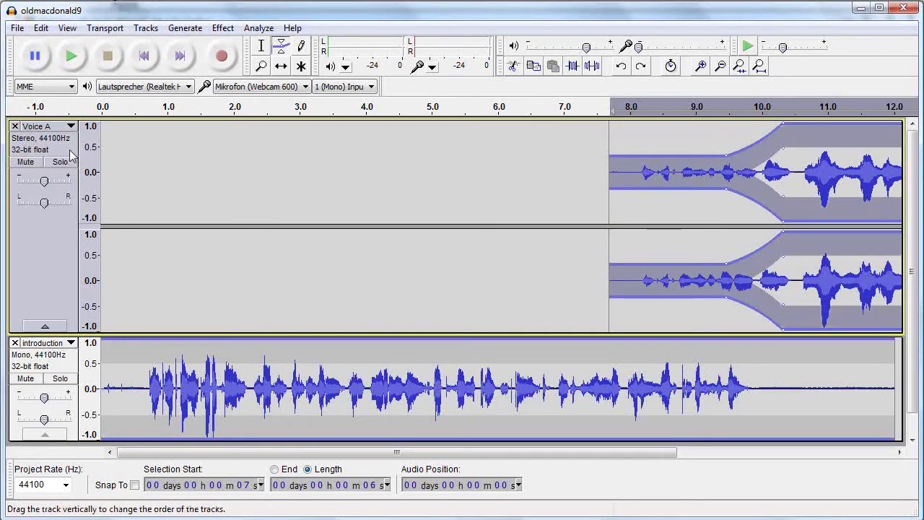
pyautogui.click(71, 370)
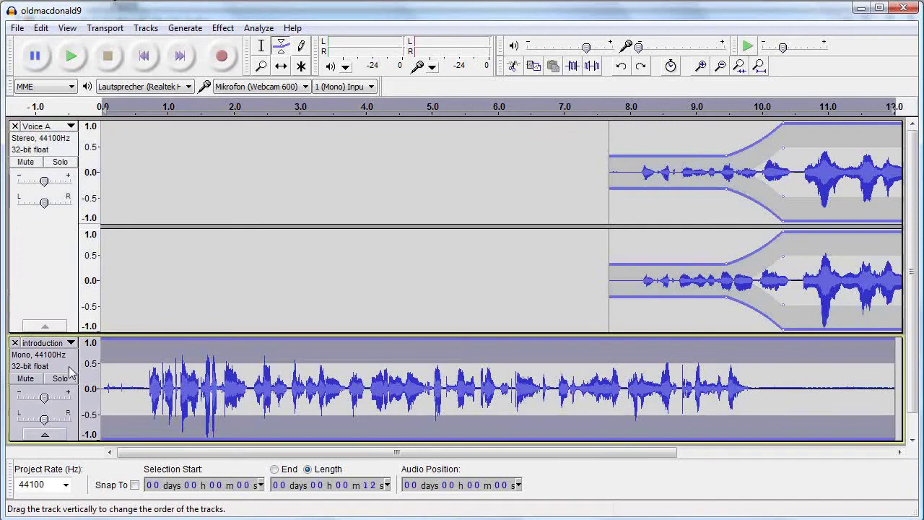
pyautogui.moveTo(73, 151); pyautogui.dragTo(65, 411)
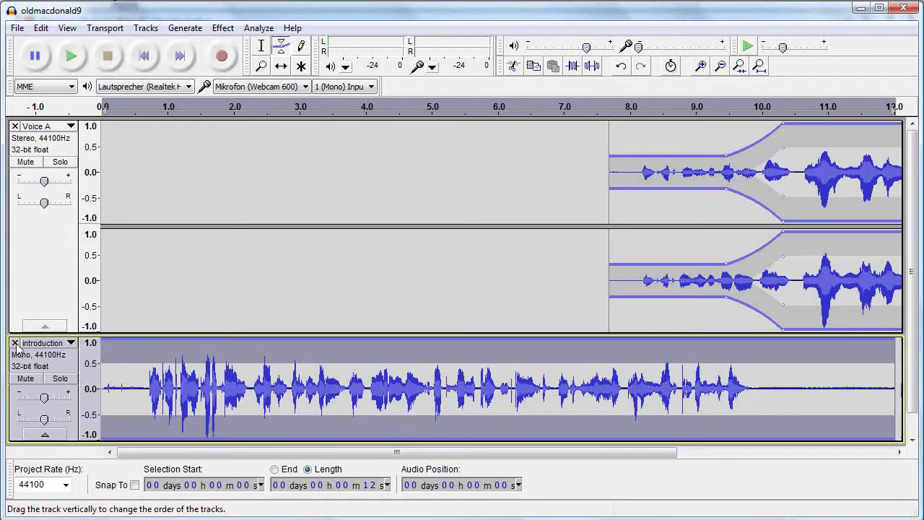
pyautogui.click(14, 343)
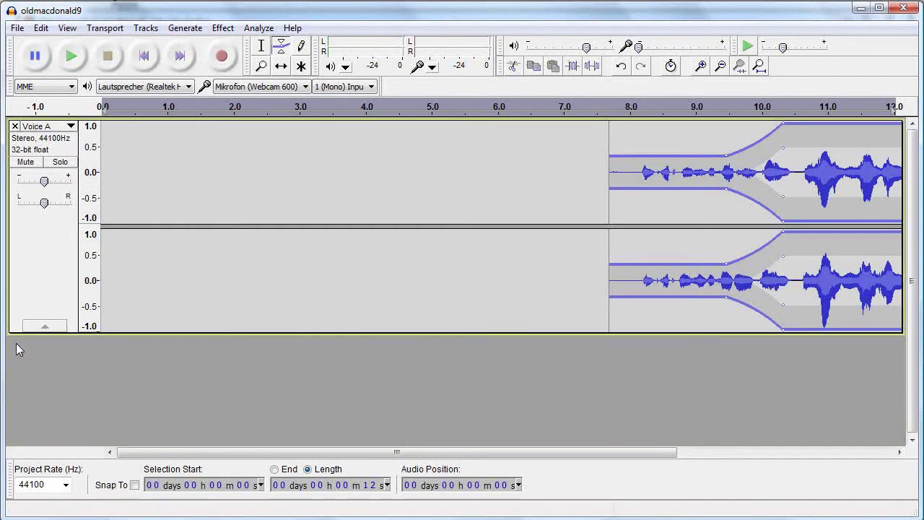
pyautogui.hotkey('ctrl', 'z')
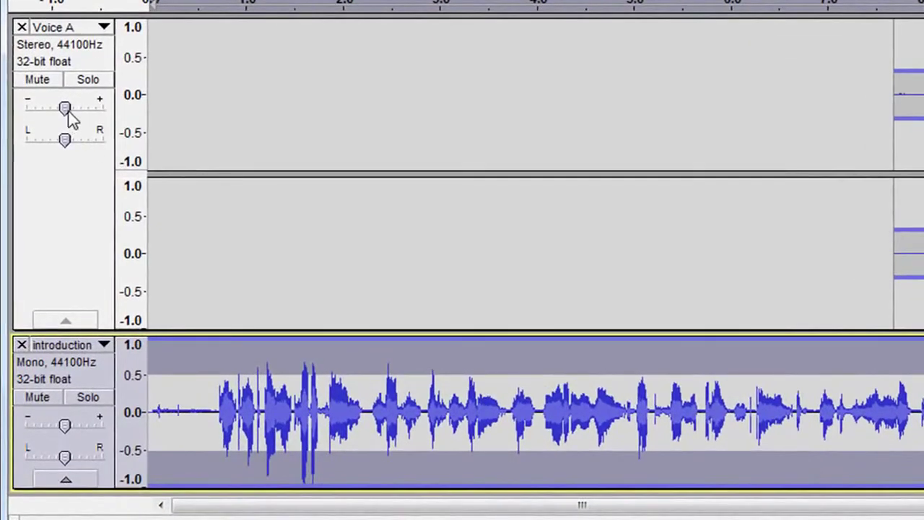
# Nudge Voice A's gain up and its pan slightly, then open its track dropdown.
pyautogui.moveTo(70, 112)
pyautogui.mouseDown()
pyautogui.moveTo(103, 116)
pyautogui.moveTo(43, 108)
pyautogui.moveTo(101, 116)
pyautogui.moveTo(72, 114)
pyautogui.moveTo(79, 119)
pyautogui.mouseUp()
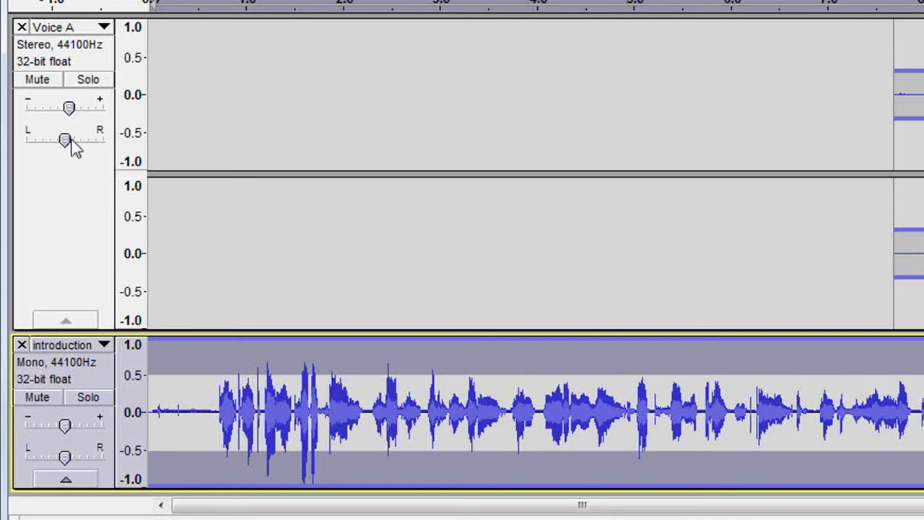
pyautogui.moveTo(65, 140)
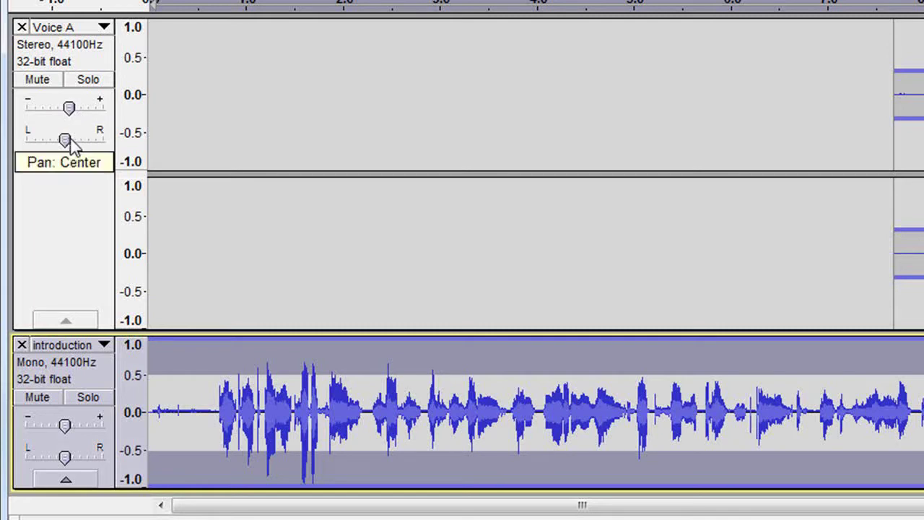
pyautogui.moveTo(71, 138)
pyautogui.mouseDown()
pyautogui.moveTo(45, 139)
pyautogui.moveTo(96, 139)
pyautogui.moveTo(68, 140)
pyautogui.mouseUp()
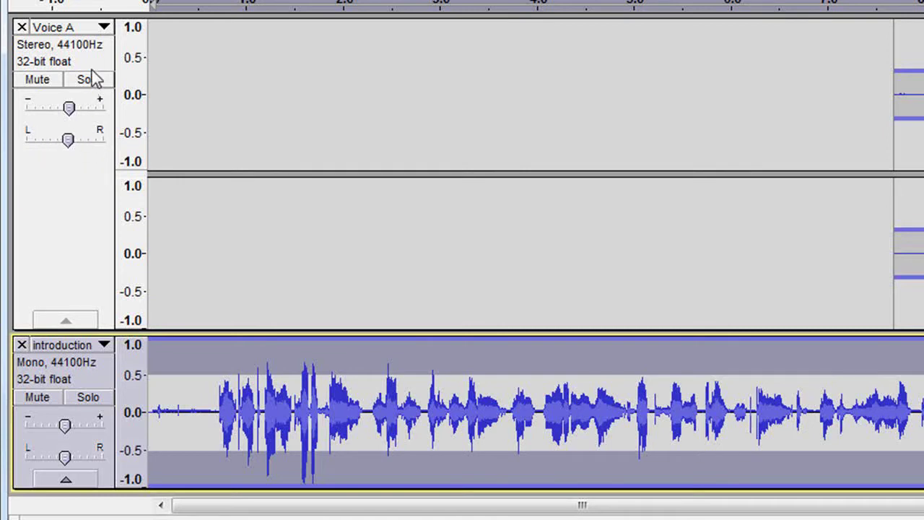
pyautogui.click(104, 27)
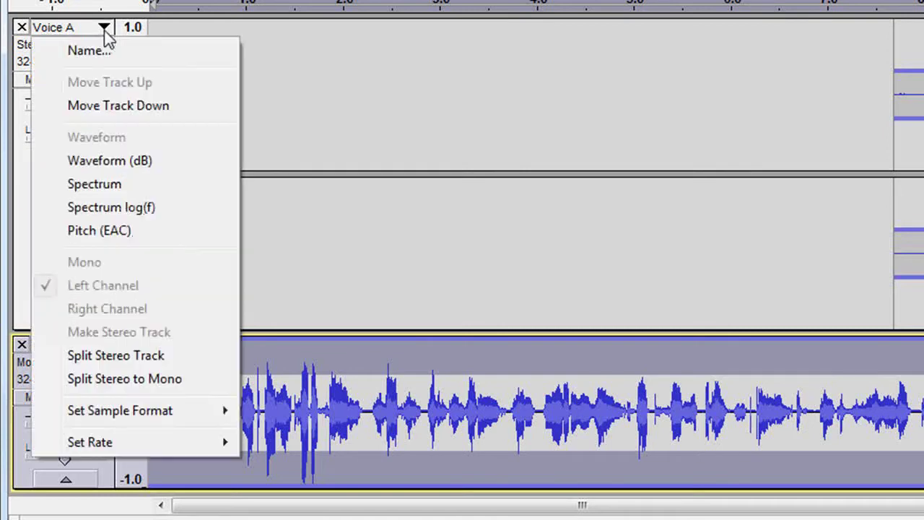
# Split stereo Voice A into left and right tracks, delete the right one, then undo the deletion.
pyautogui.click(129, 359)
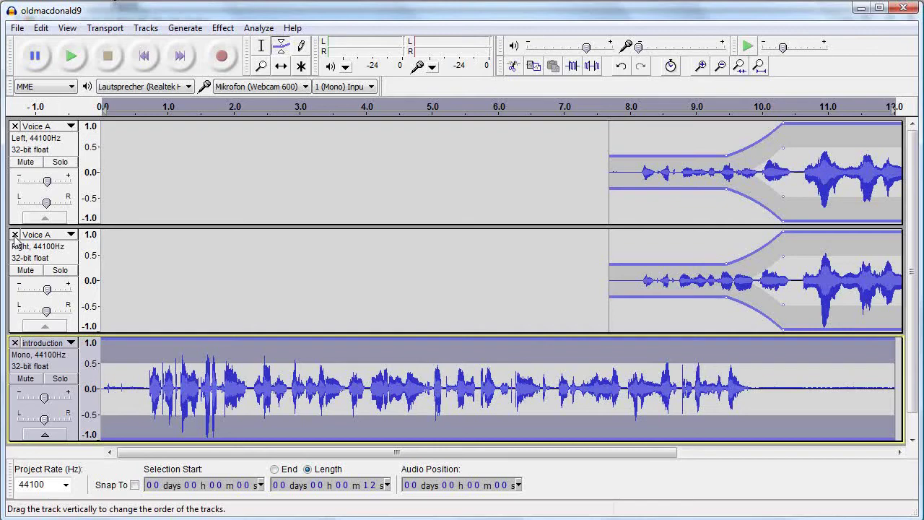
pyautogui.click(14, 235)
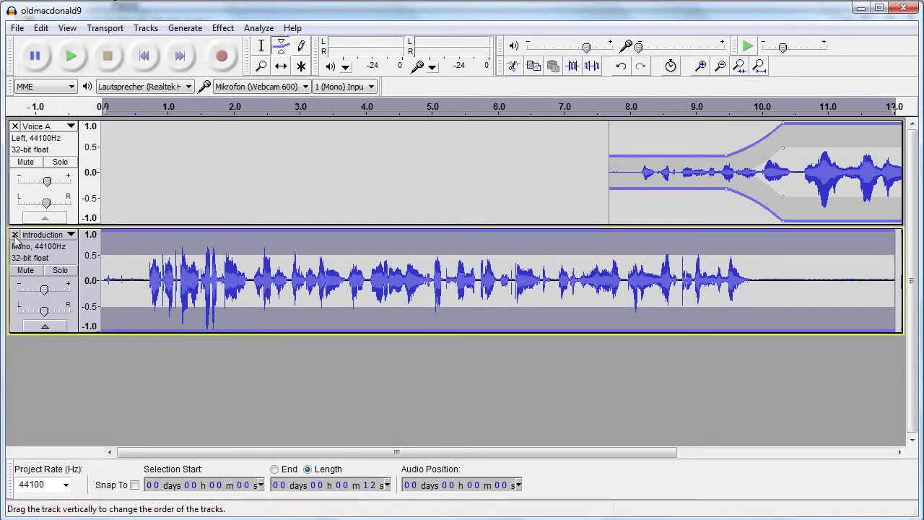
pyautogui.hotkey('ctrl', 'z')
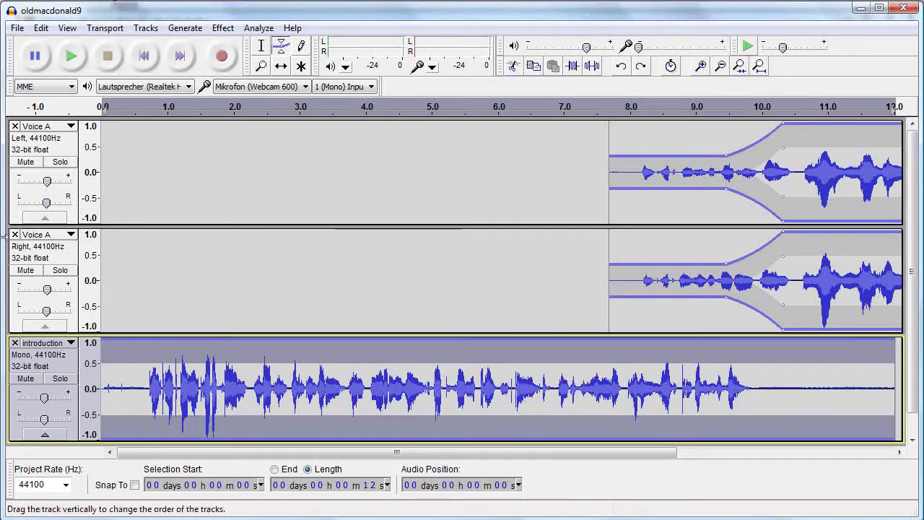
# Solo the right-channel Voice A track after toggling its mute, then check both Voice A track menus.
pyautogui.click(24, 271)
pyautogui.click(21, 272)
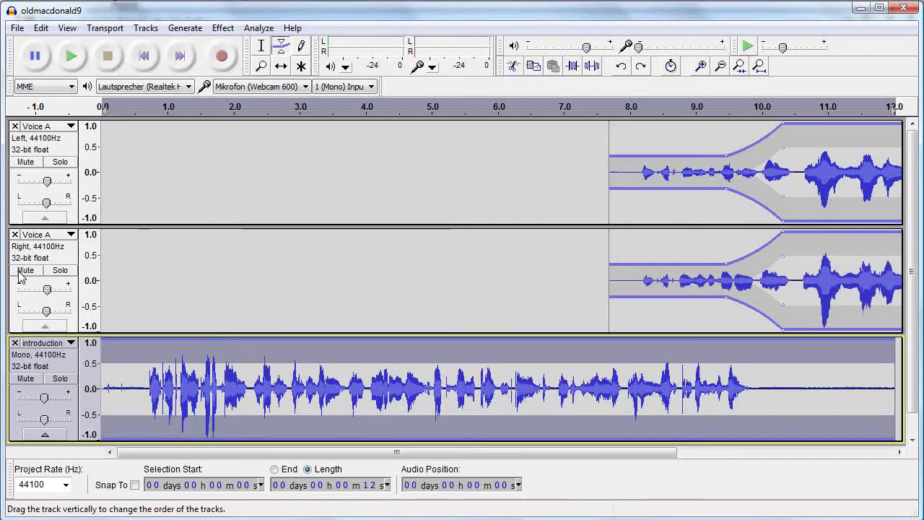
pyautogui.click(59, 272)
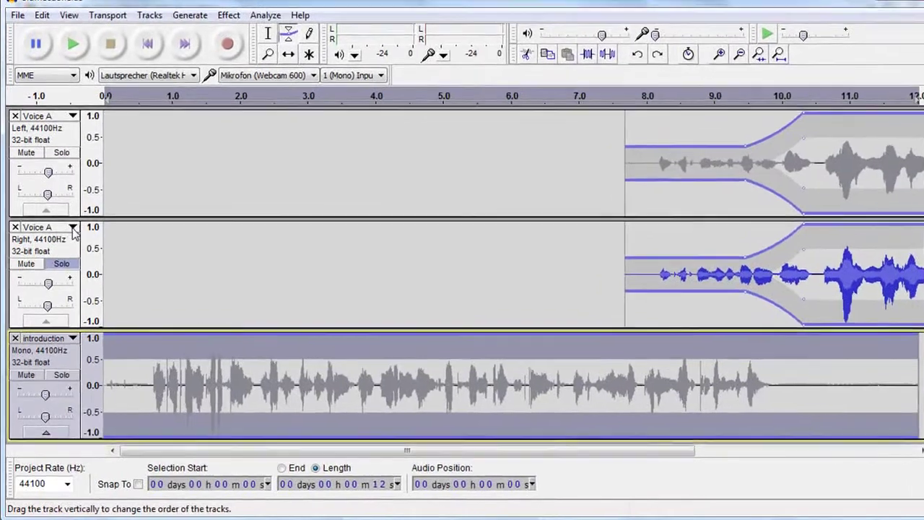
pyautogui.click(49, 234)
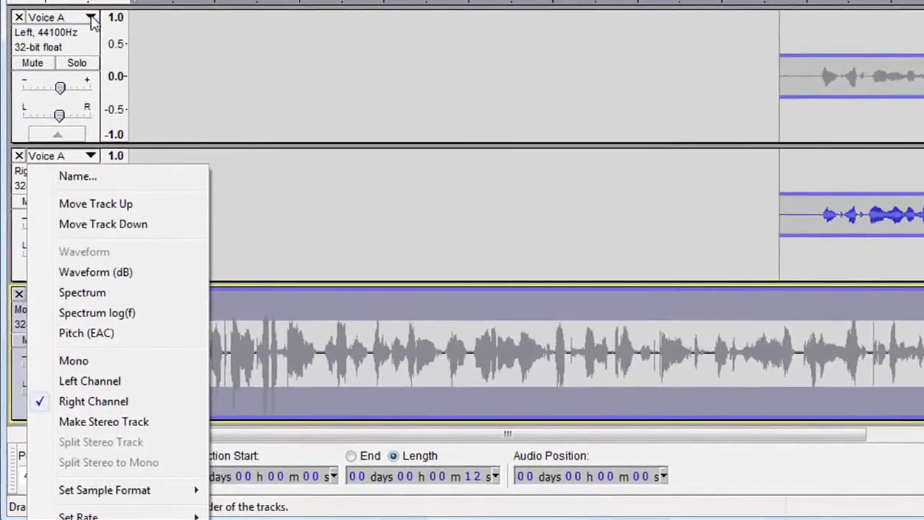
pyautogui.click(65, 18)
pyautogui.moveTo(102, 354)
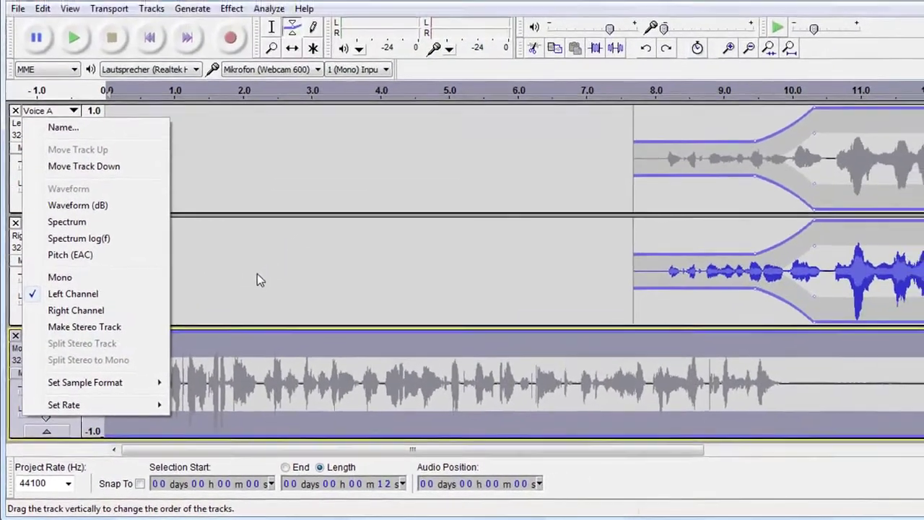
# Close the track options menu and release Solo so all tracks play together.
pyautogui.click(289, 249)
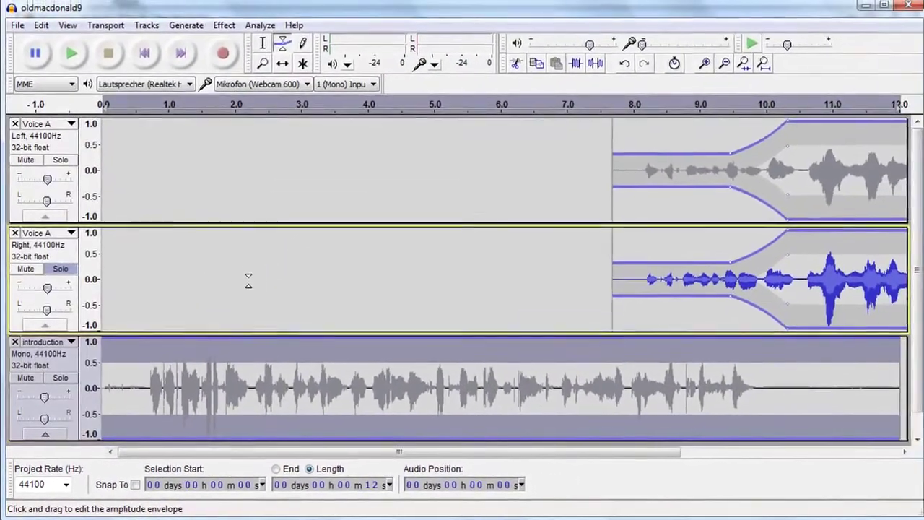
pyautogui.click(29, 381)
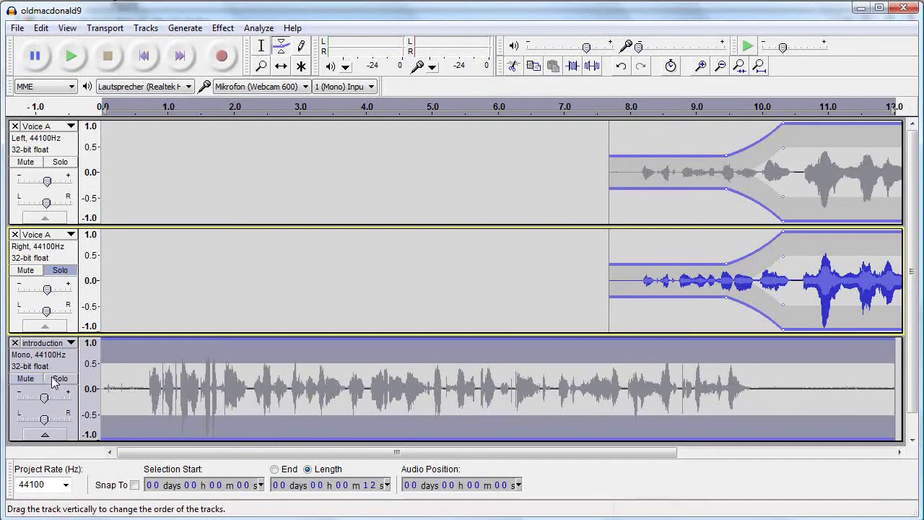
pyautogui.click(62, 272)
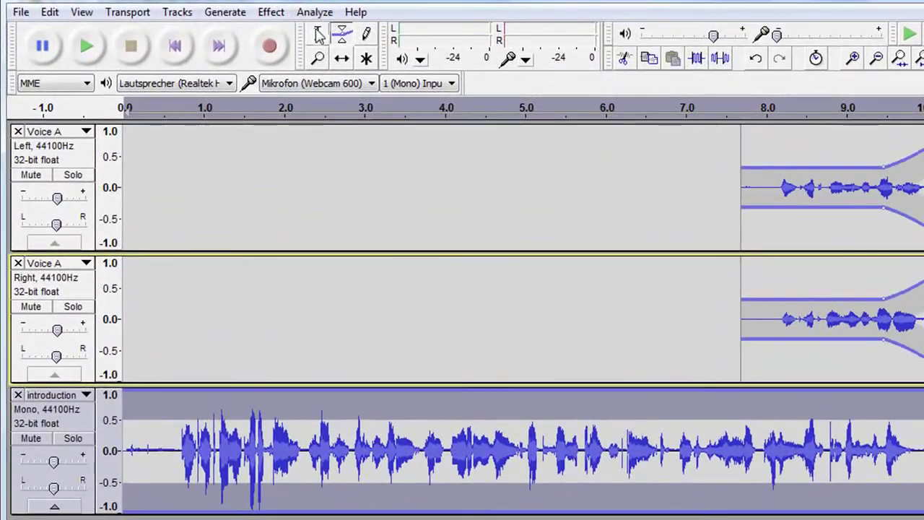
# Zoom in on the first fraction of a second of the introduction track.
pyautogui.click(318, 34)
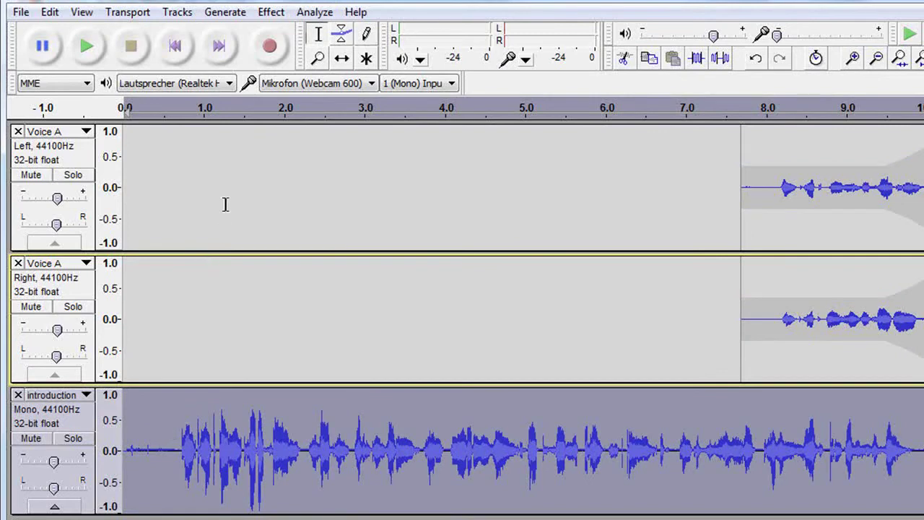
pyautogui.click(318, 58)
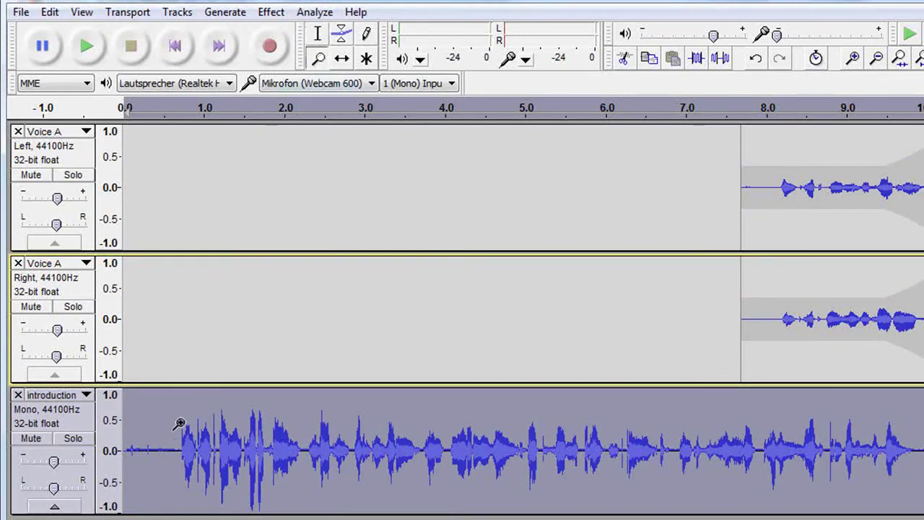
pyautogui.moveTo(170, 448); pyautogui.dragTo(128, 448)
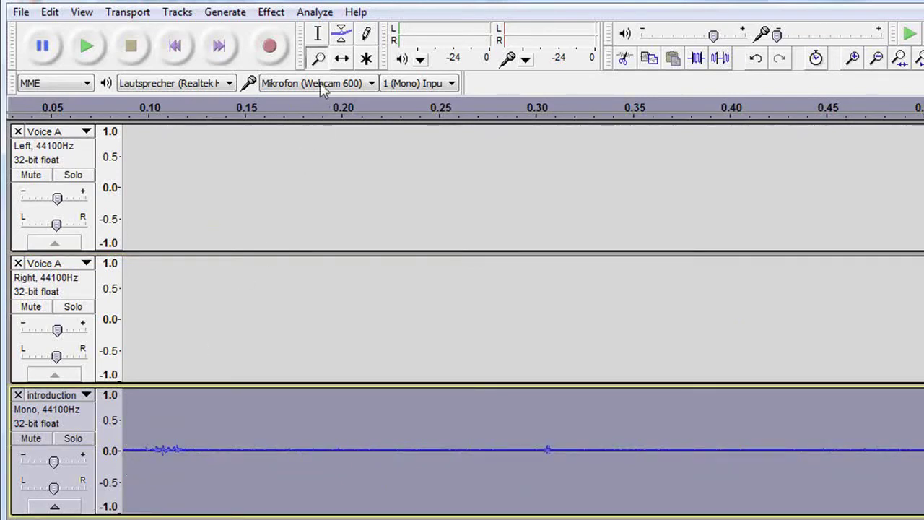
# Capture a noise profile from brief silence at the introduction's start, then select the whole track.
pyautogui.click(318, 36)
pyautogui.click(217, 468)
pyautogui.moveTo(217, 465); pyautogui.dragTo(287, 473)
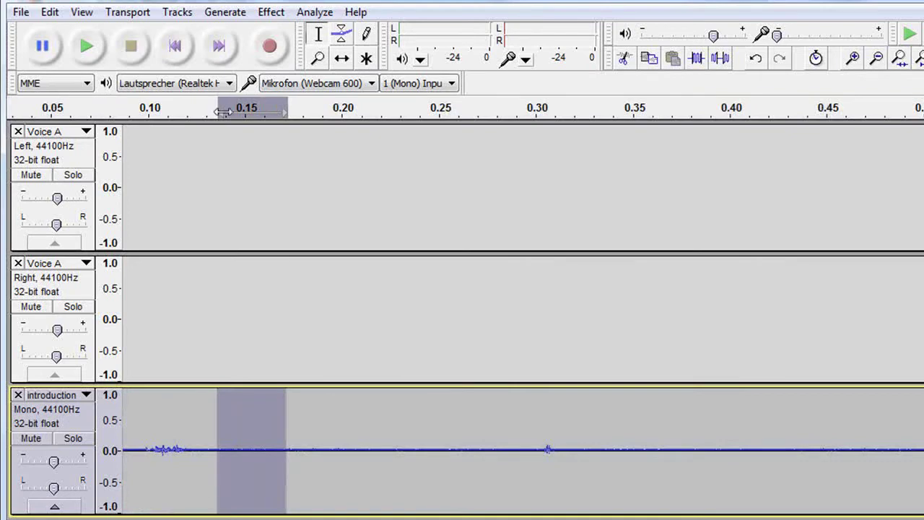
pyautogui.click(271, 13)
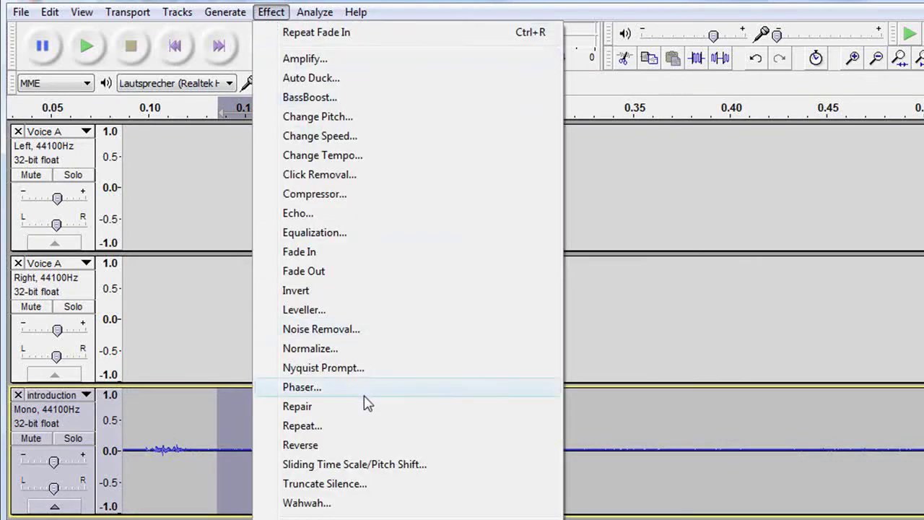
pyautogui.click(345, 329)
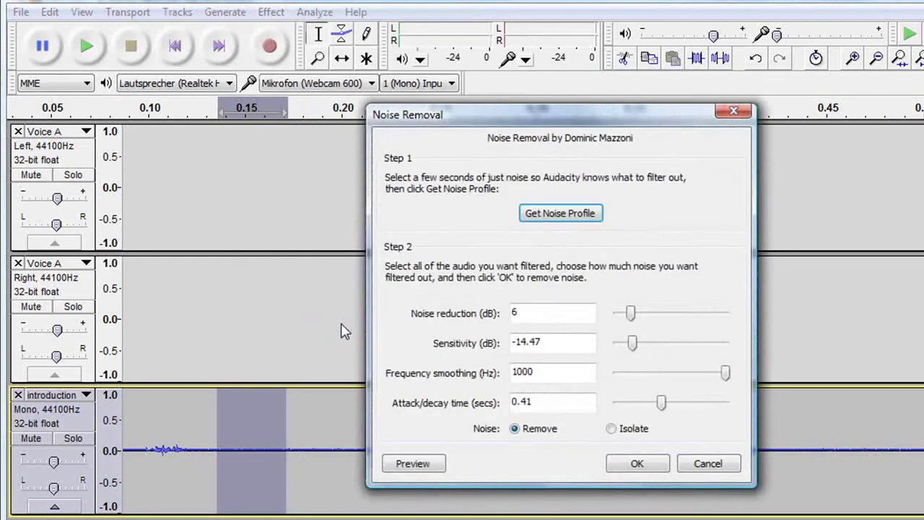
pyautogui.click(532, 214)
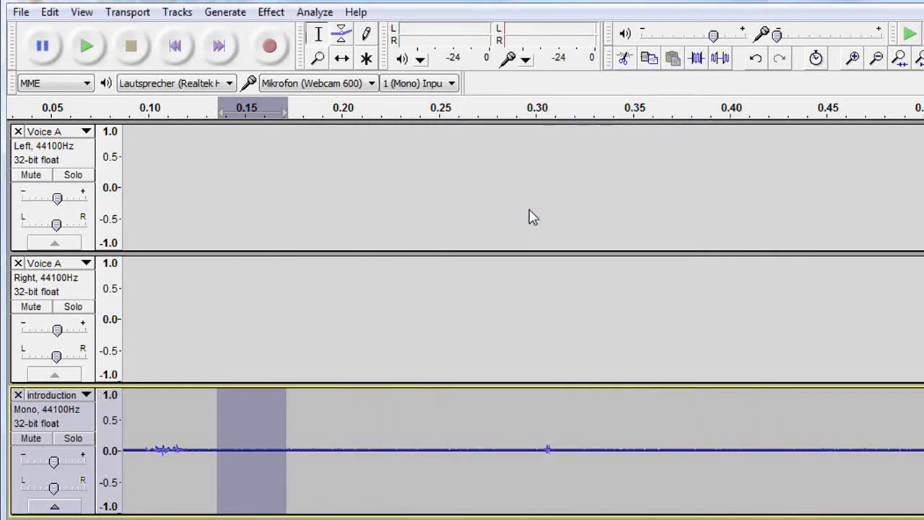
pyautogui.click(88, 429)
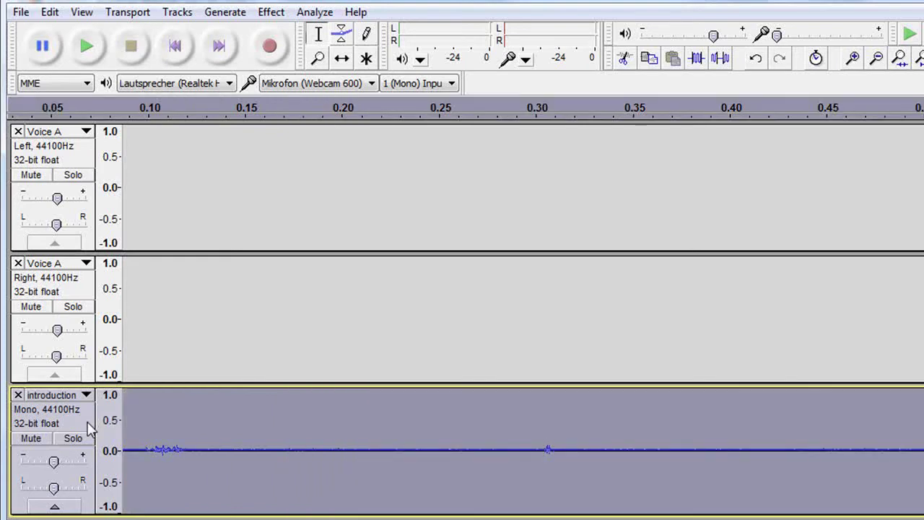
# Apply Noise Removal to the whole introduction track and fit the full project in view.
pyautogui.click(272, 13)
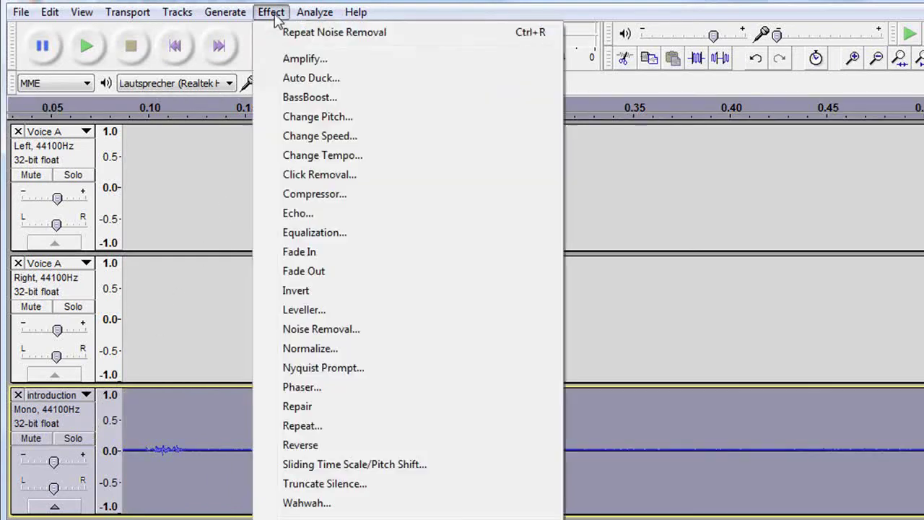
pyautogui.click(306, 330)
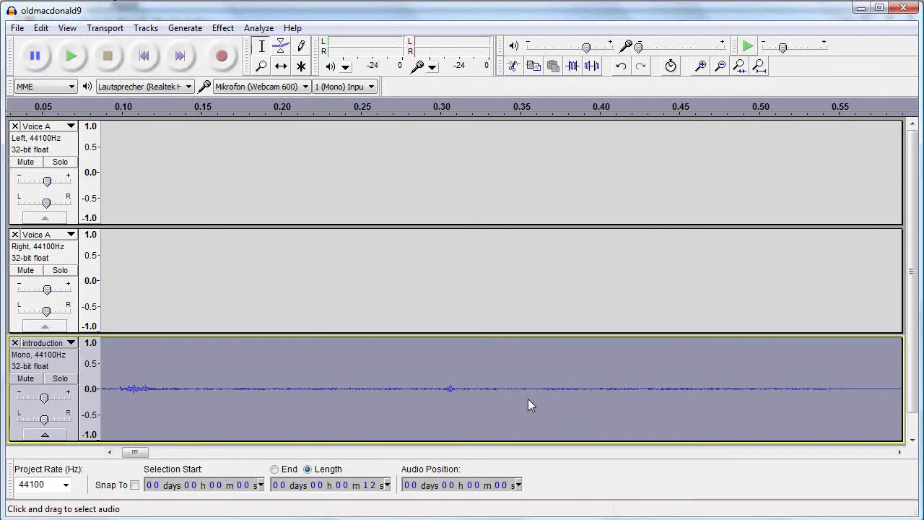
pyautogui.click(759, 66)
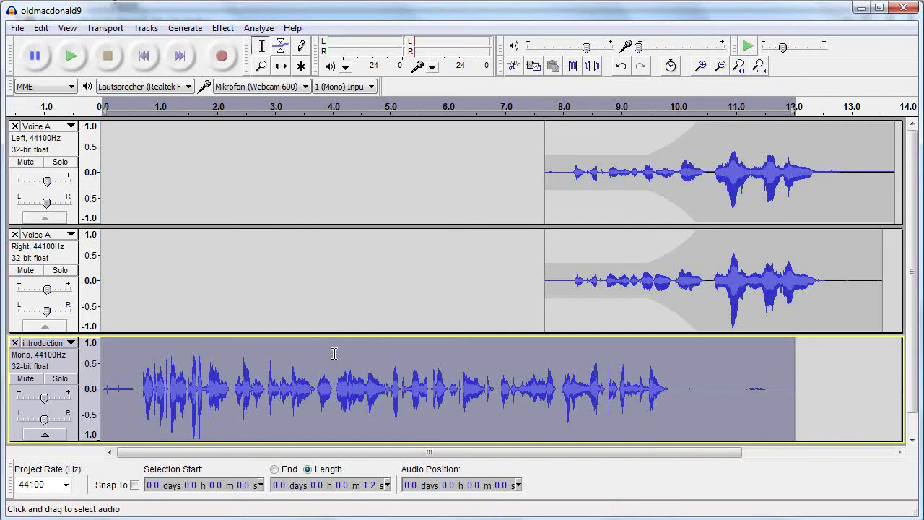
pyautogui.click(295, 29)
# Browse the Audacity manual's Tutorials and front page in Firefox, then return to Audacity.
pyautogui.click(292, 76)
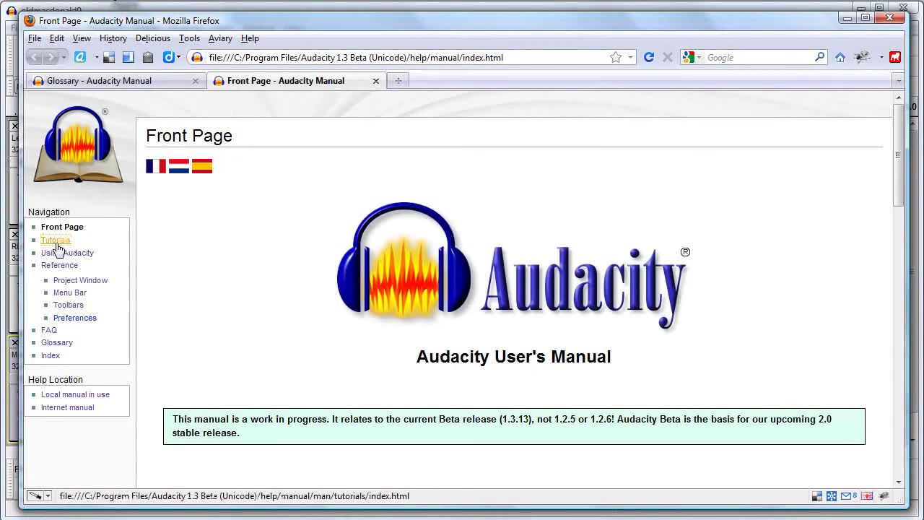
pyautogui.click(58, 239)
pyautogui.click(61, 254)
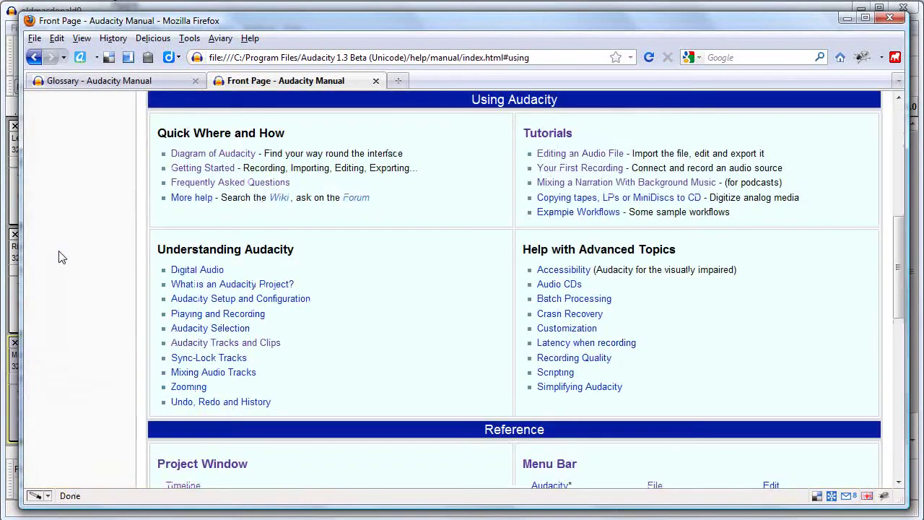
pyautogui.moveTo(899, 244); pyautogui.dragTo(899, 132)
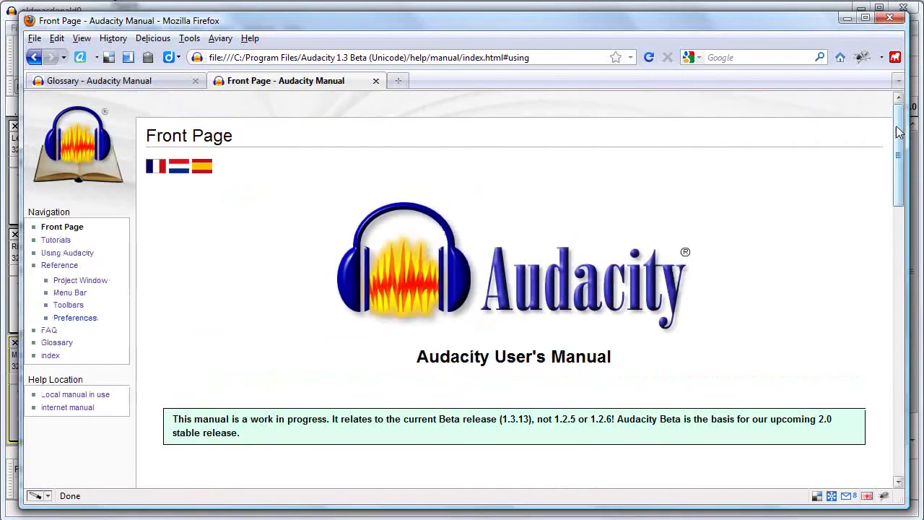
pyautogui.hotkey('alt', 'Tab')
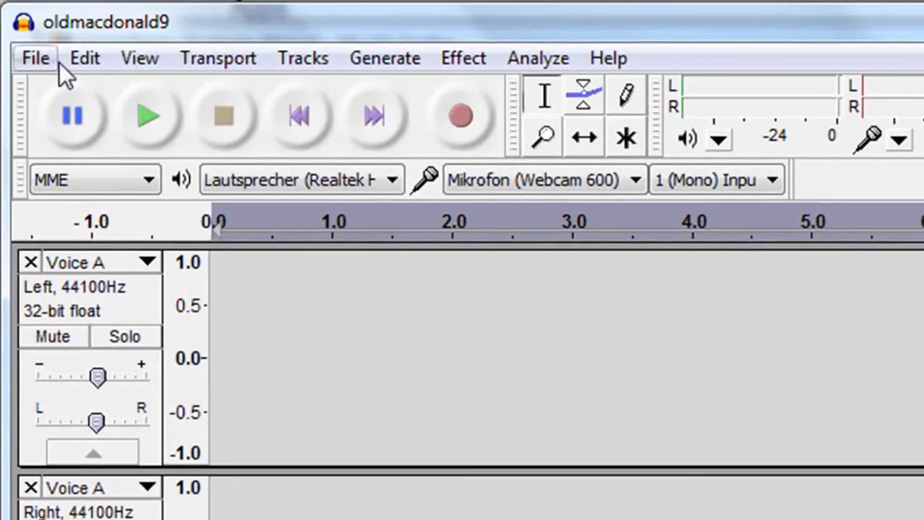
# Save the oldmacdonald9 project with File > Save Project.
pyautogui.click(54, 62)
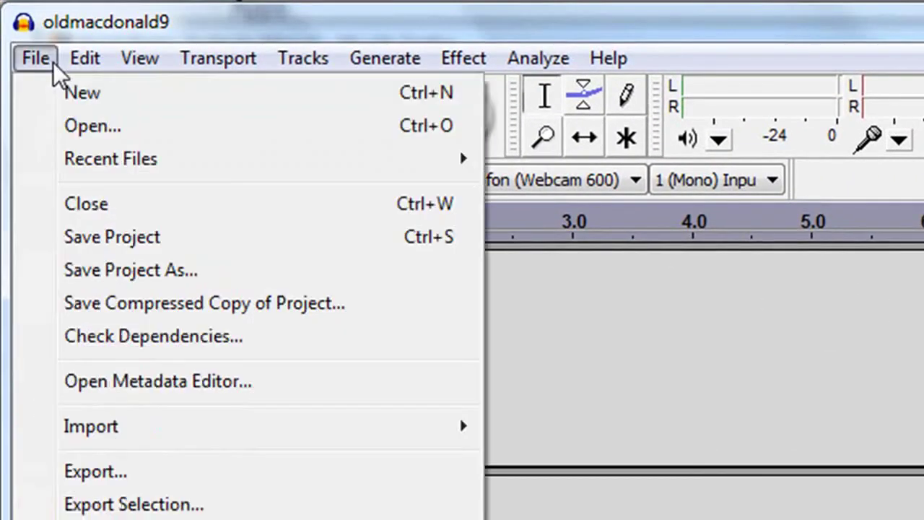
pyautogui.click(122, 242)
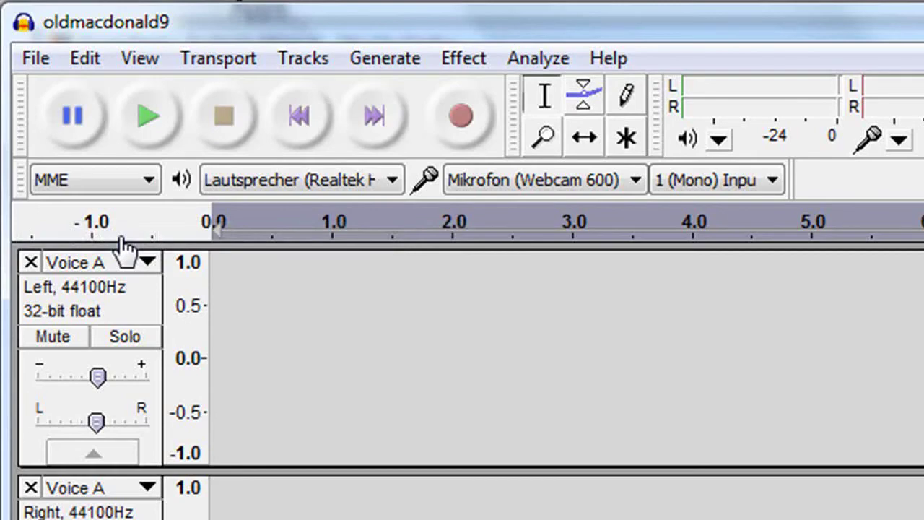